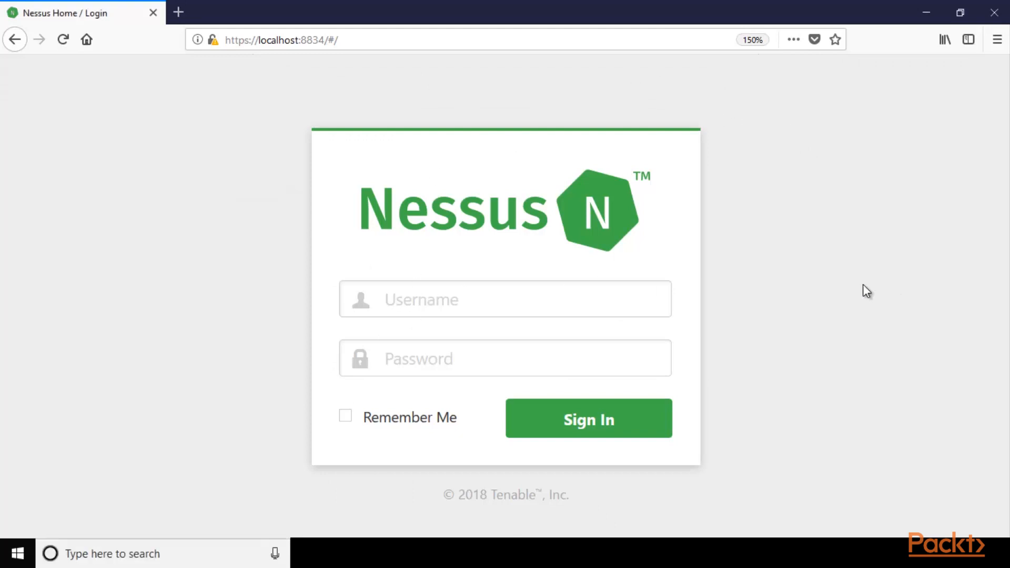
# Sign in with the account's username and password, and decline to save the login in the browser.
pyautogui.click(656, 303)
pyautogui.write('admin')
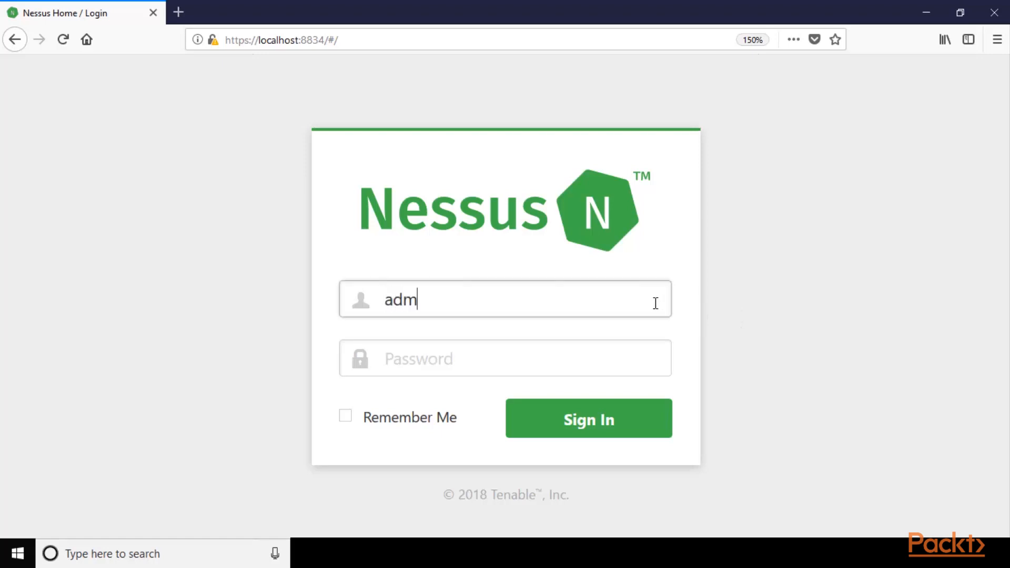
pyautogui.press('Tab')
pyautogui.write('admin')
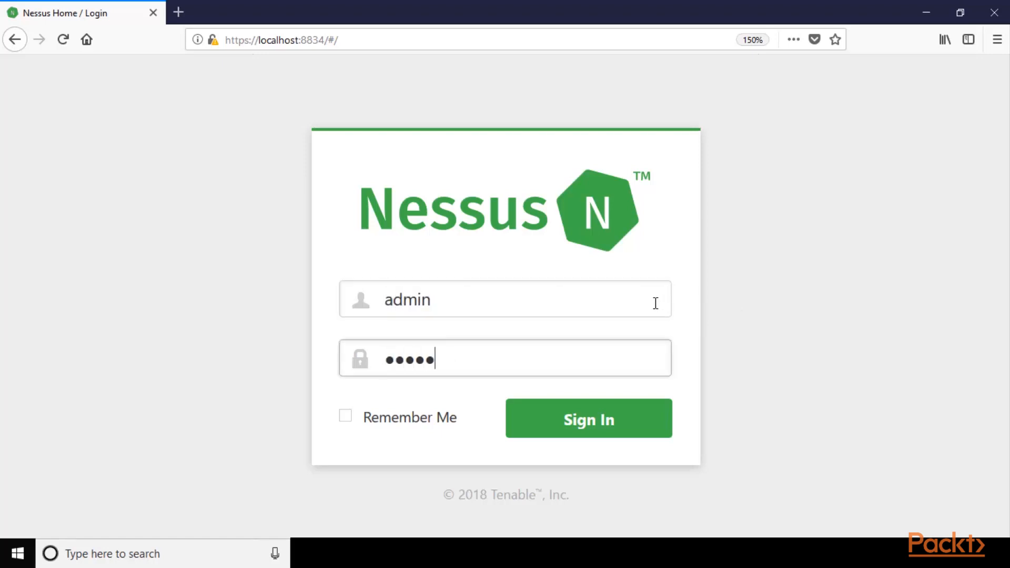
pyautogui.click(598, 435)
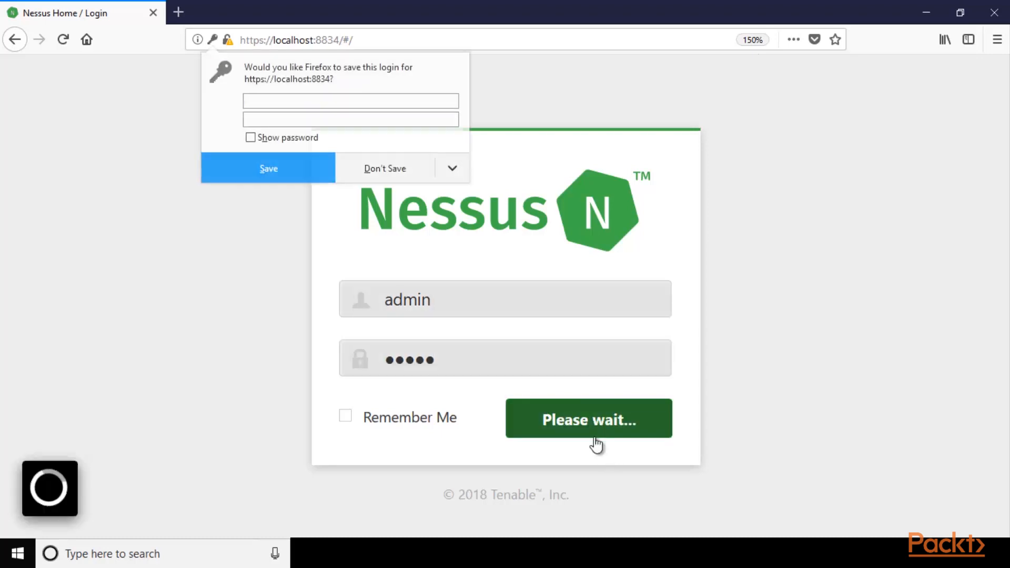
pyautogui.click(383, 168)
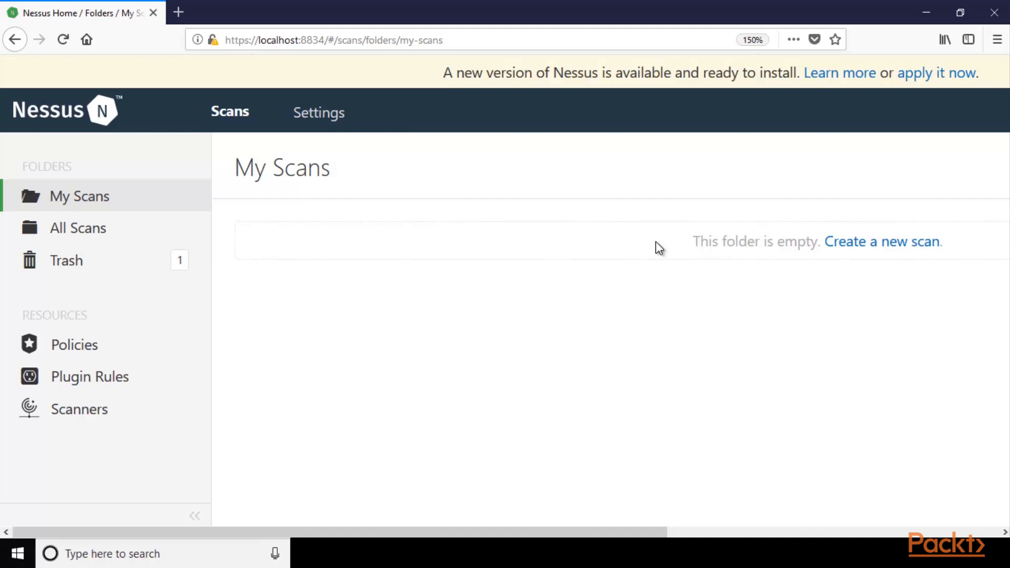
# Create a new scan from the Advanced Scan template.
pyautogui.hotkey('ctrl', '-')
pyautogui.hotkey('ctrl', '-')
pyautogui.hotkey('ctrl', '-')
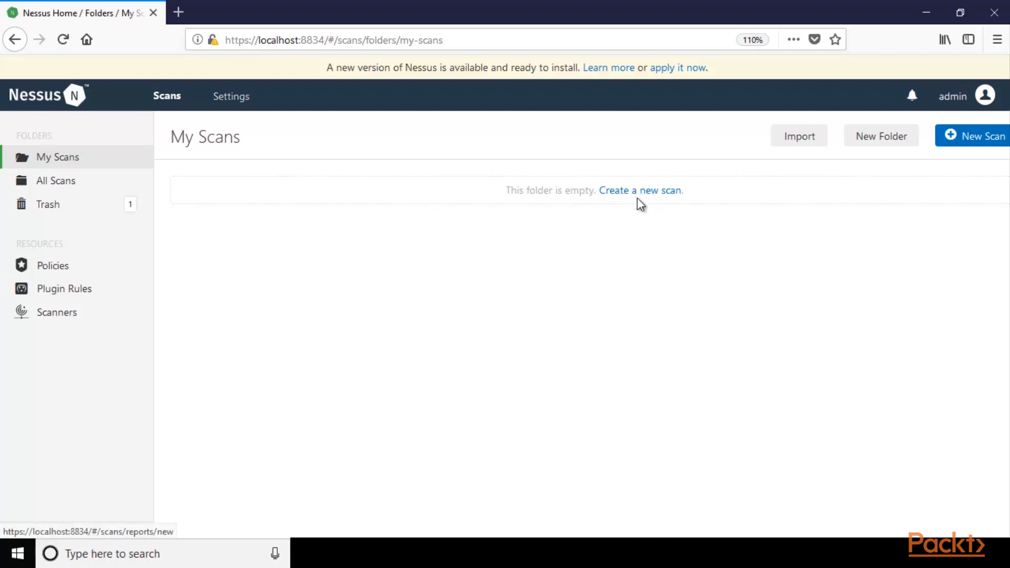
pyautogui.click(963, 138)
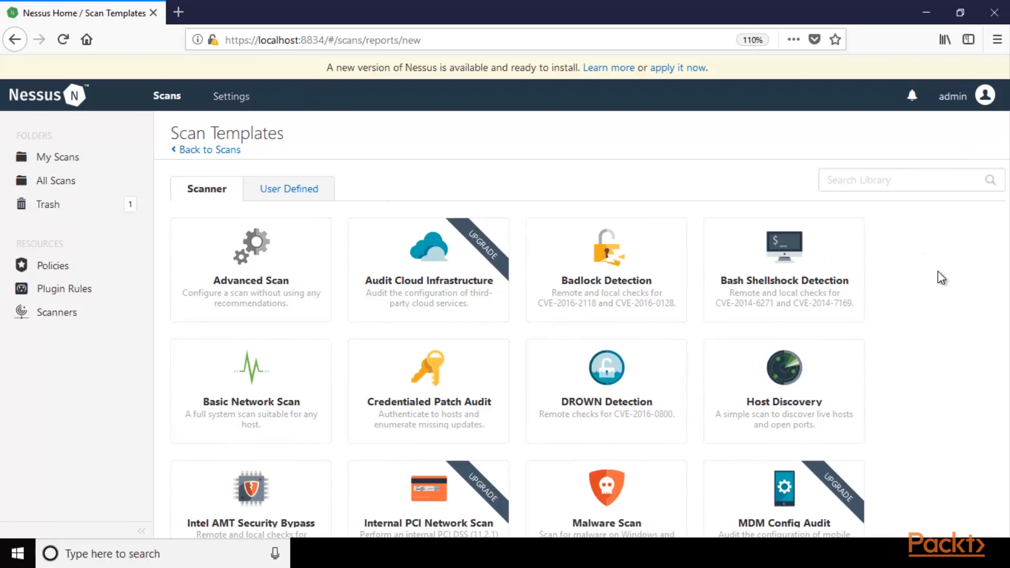
pyautogui.scroll(-6, 942, 278)
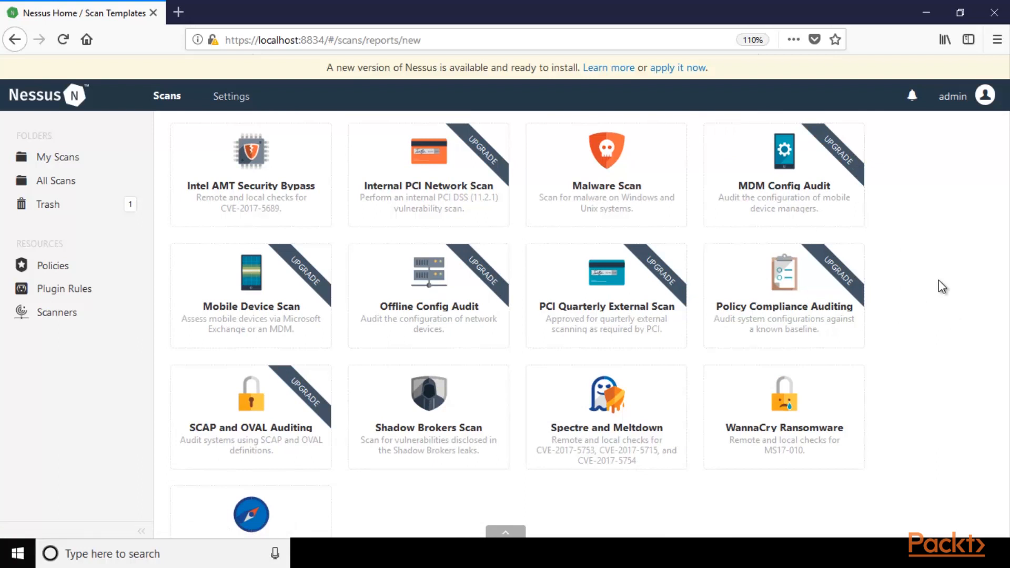
pyautogui.scroll(6, 938, 280)
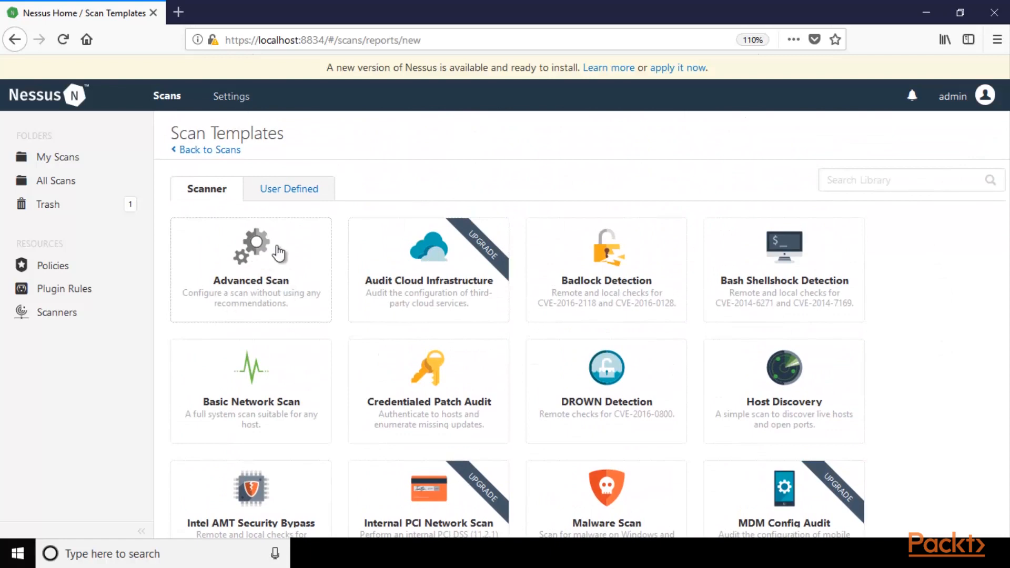
pyautogui.click(242, 288)
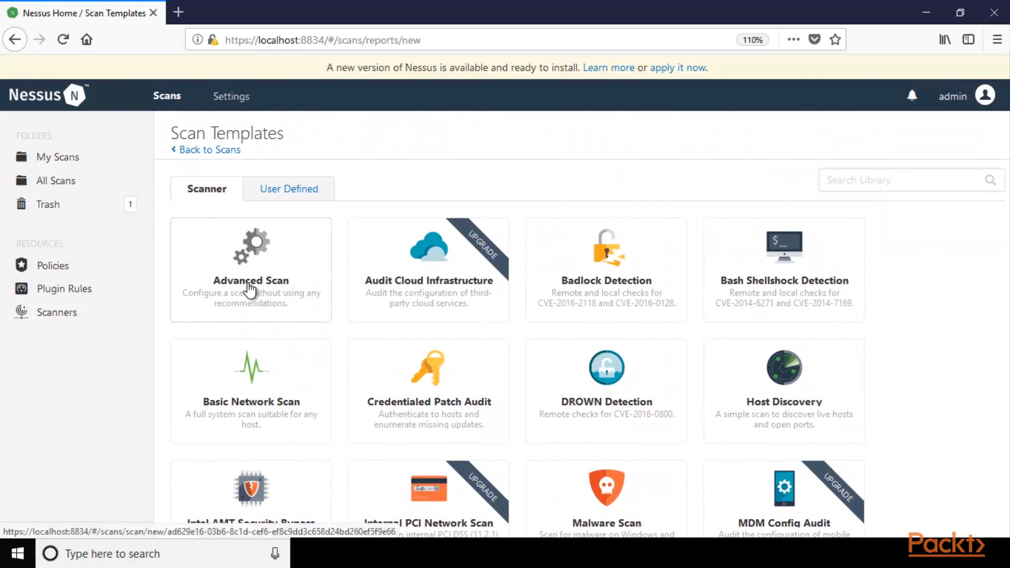
pyautogui.click(255, 260)
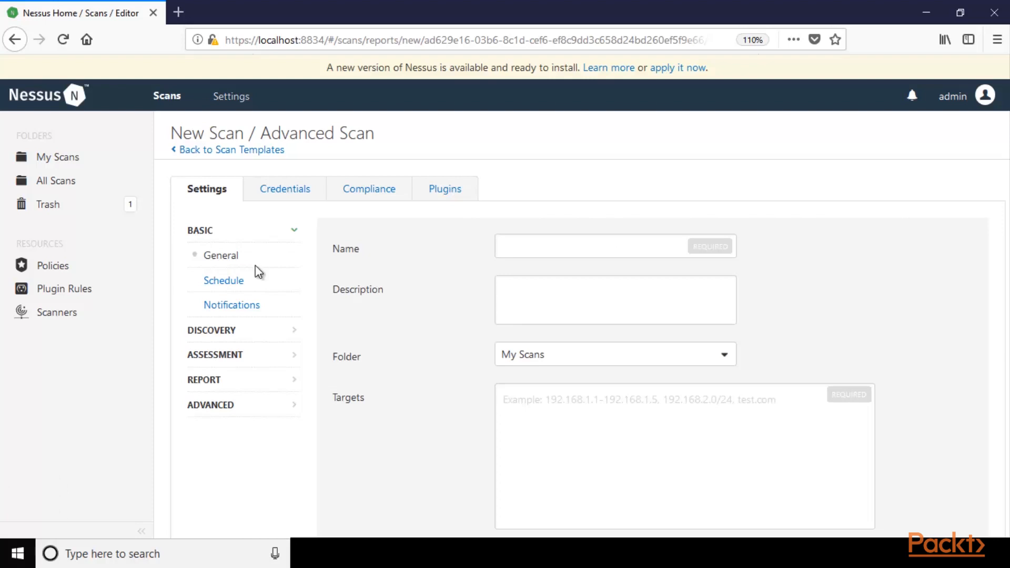
# Examine the new scan's general settings, including the name, description, folder and targets fields.
pyautogui.hotkey('ctrl', '+')
pyautogui.hotkey('ctrl', '+')
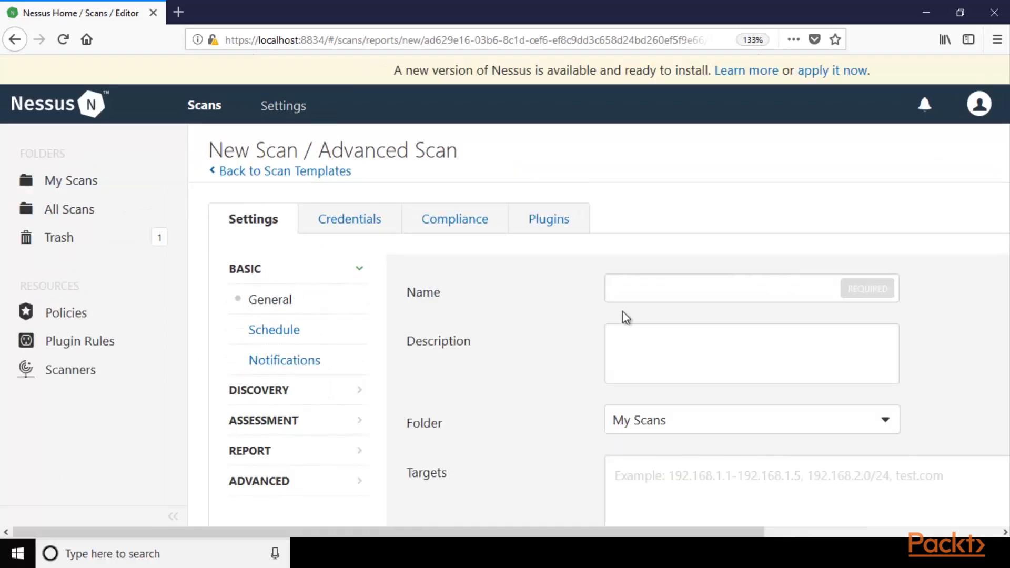
pyautogui.scroll(-2, 646, 282)
pyautogui.scroll(2, 650, 277)
pyautogui.click(654, 295)
pyautogui.click(648, 347)
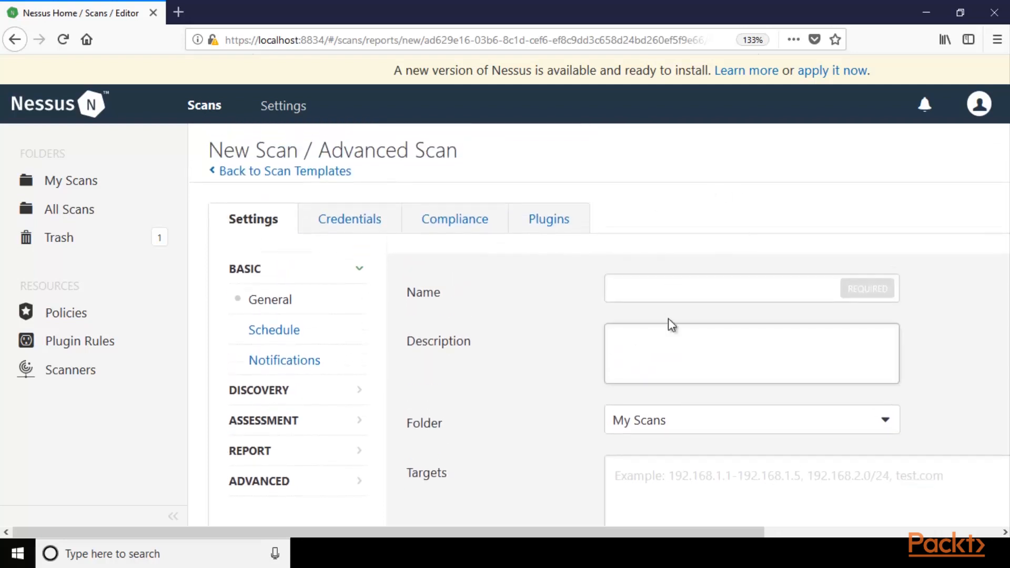
pyautogui.scroll(-4, 668, 317)
pyautogui.click(650, 278)
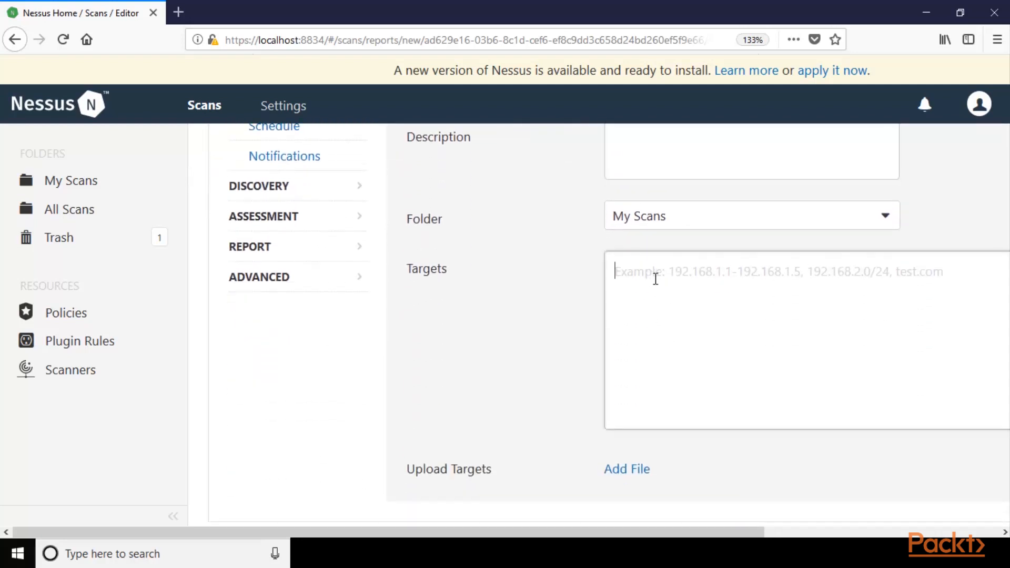
pyautogui.scroll(2, 659, 283)
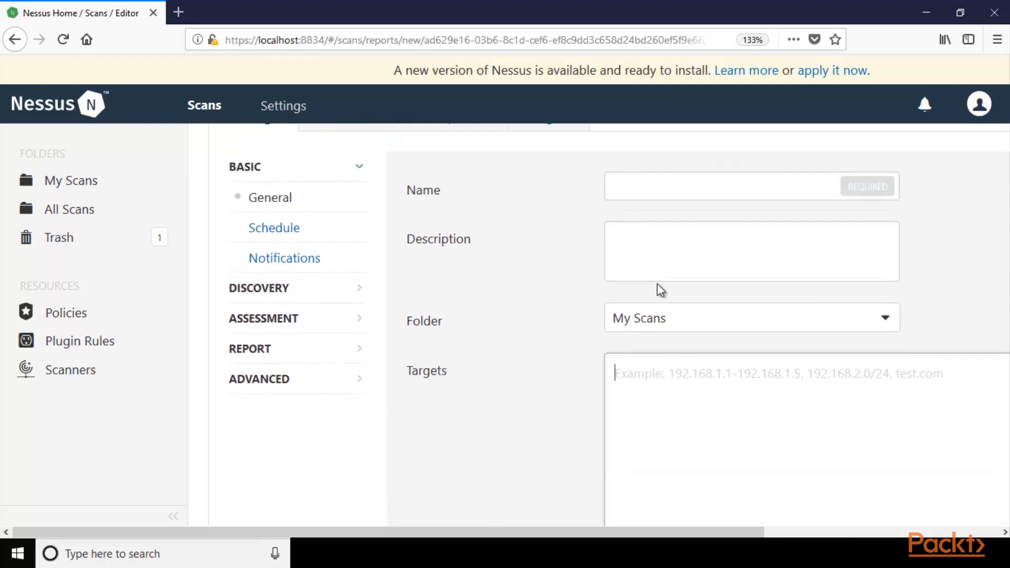
pyautogui.scroll(2, 661, 291)
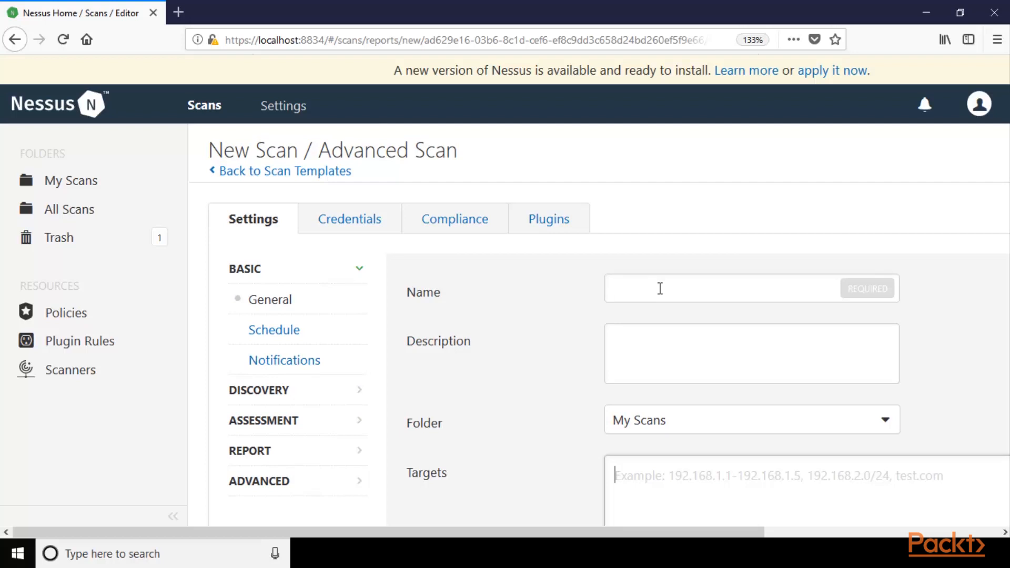
# Examine the scan's credential types, compliance checks and list of plugin families.
pyautogui.click(352, 220)
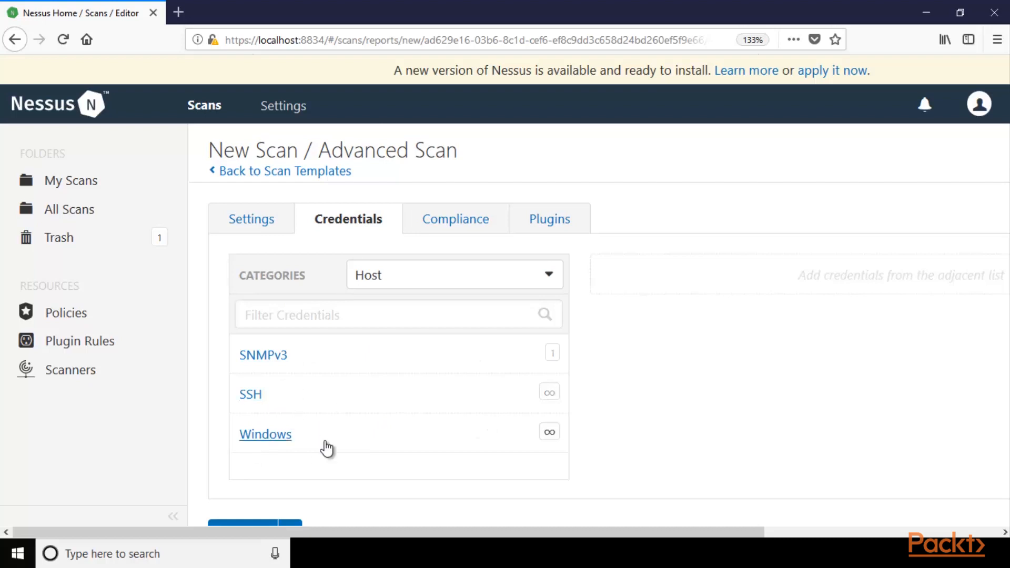
pyautogui.click(437, 228)
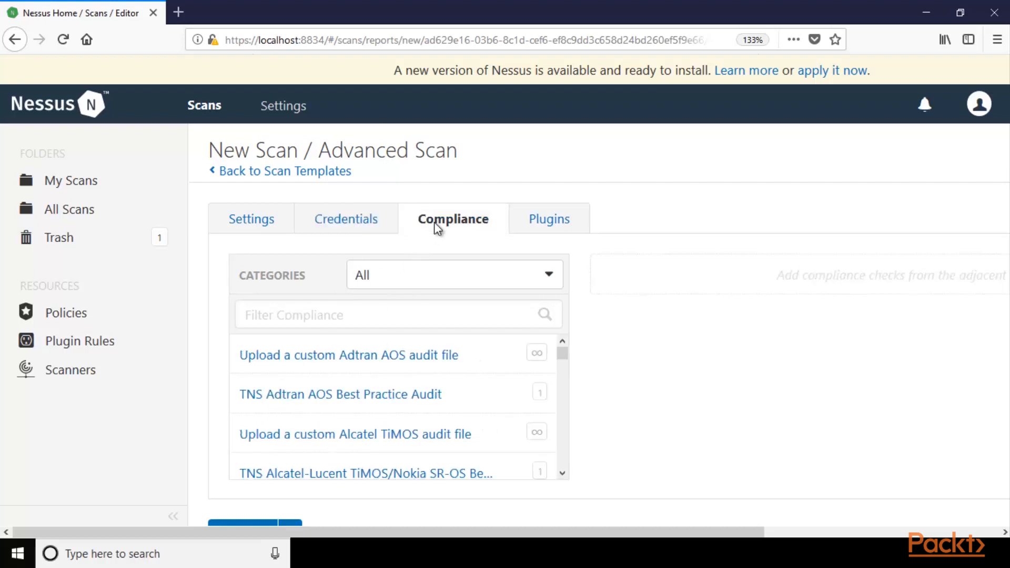
pyautogui.click(532, 228)
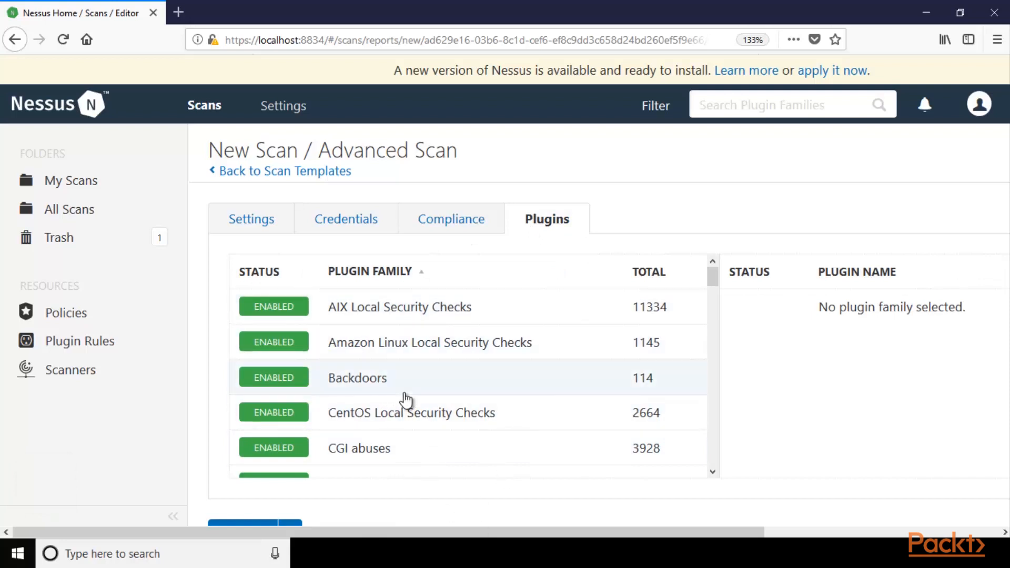
pyautogui.scroll(-20, 406, 400)
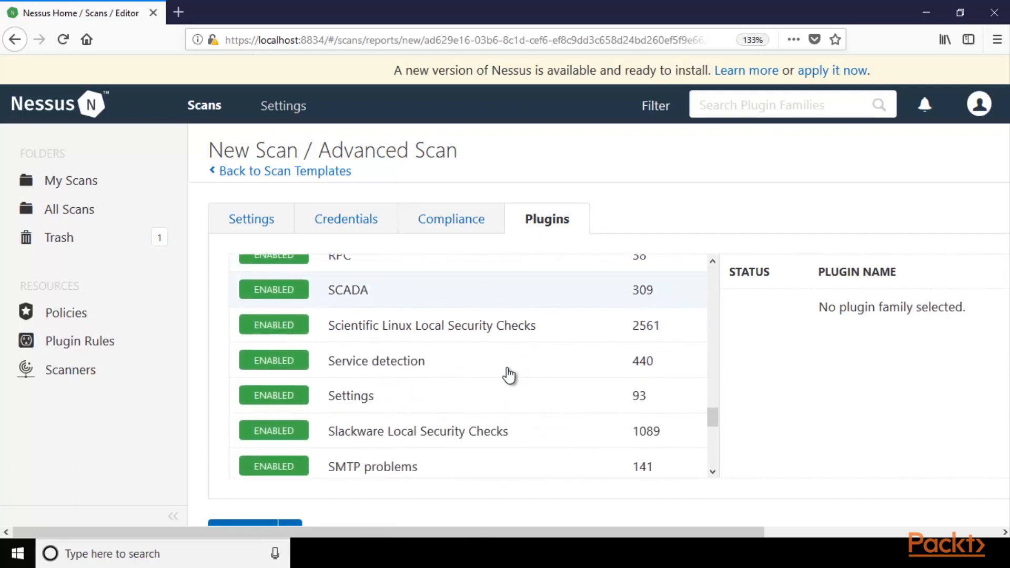
pyautogui.scroll(15, 509, 374)
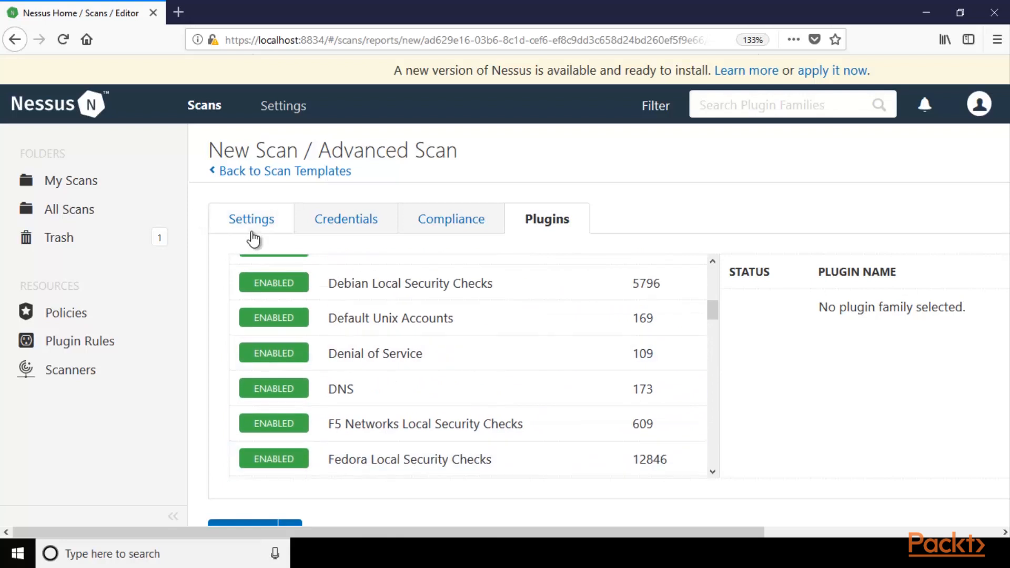
# Name the scan "Scanning System", describe it as "Scanning Windows10 O.S." and keep My Scans as its folder.
pyautogui.click(253, 239)
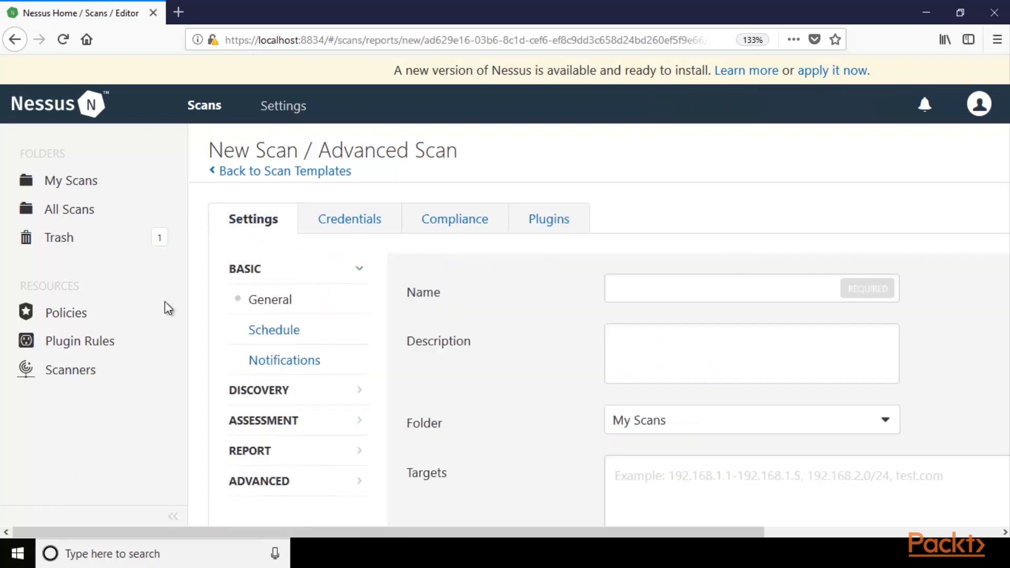
pyautogui.click(643, 293)
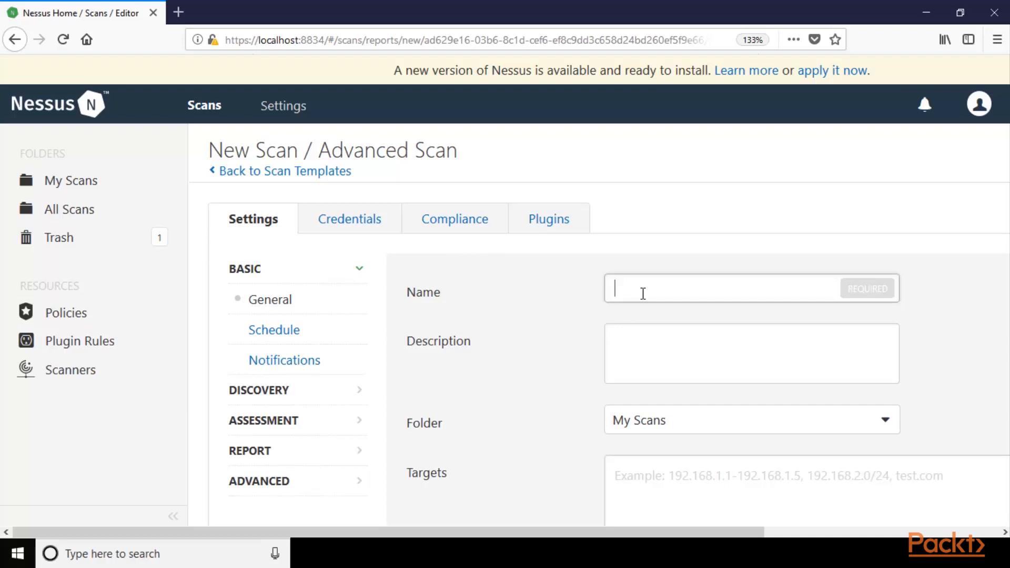
pyautogui.write('Scanni')
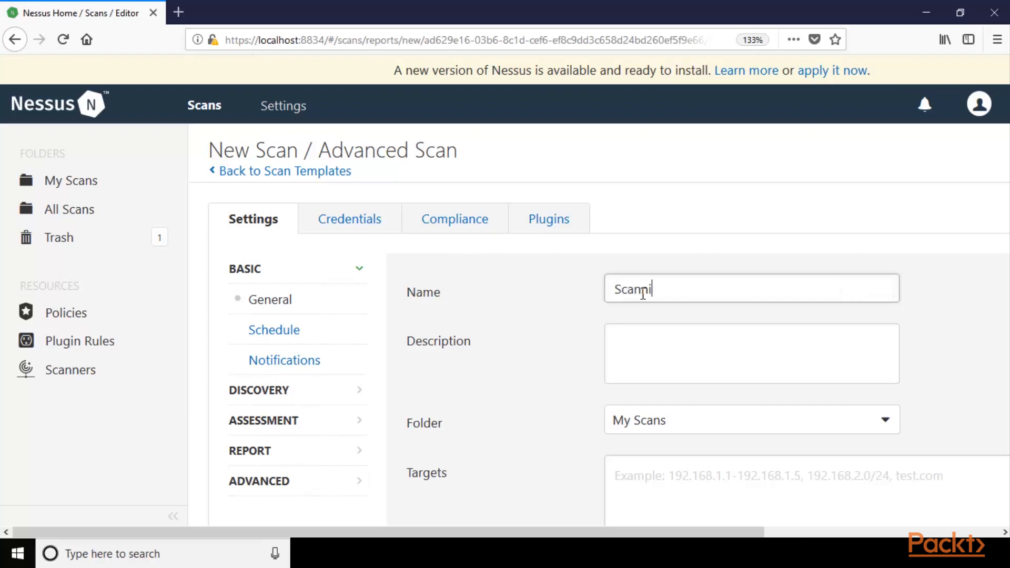
pyautogui.write('ng System')
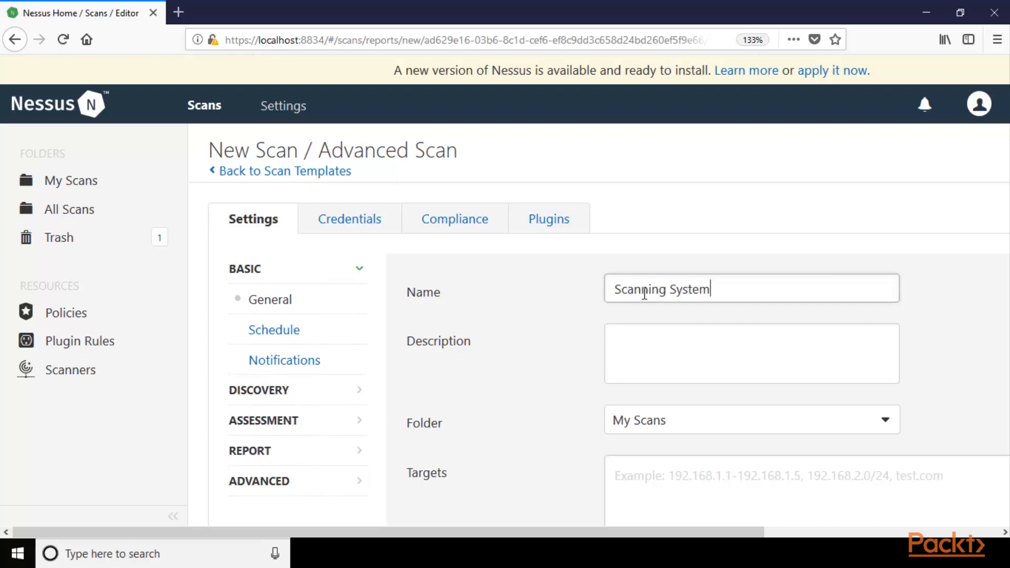
pyautogui.scroll(-2, 666, 250)
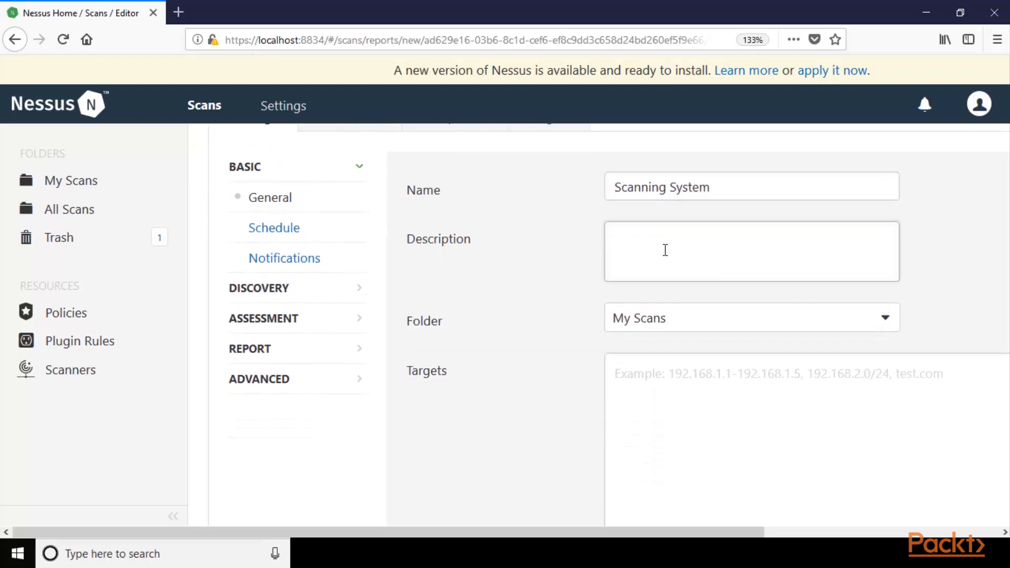
pyautogui.click(666, 250)
pyautogui.write('Scanning Windows')
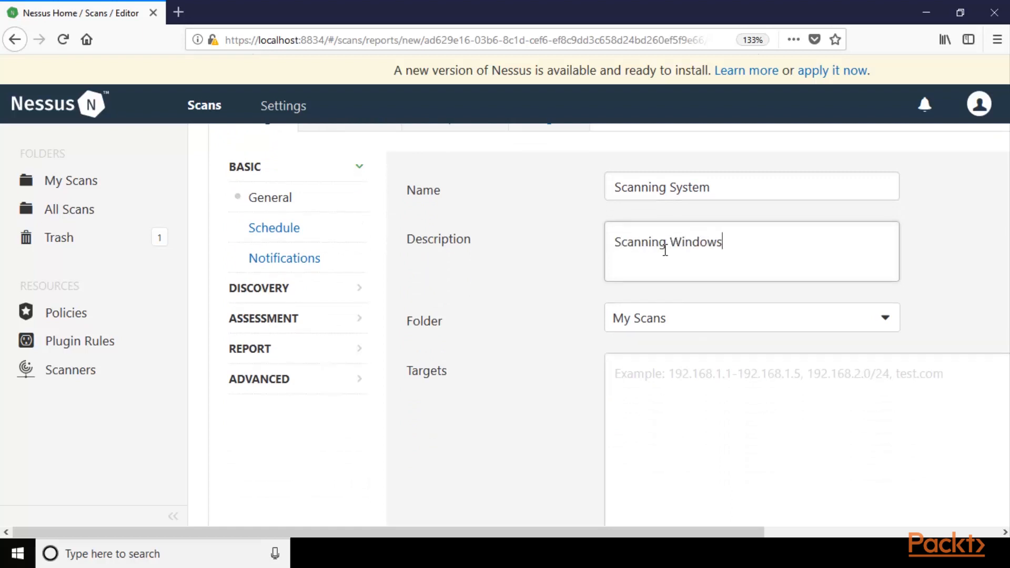
pyautogui.write('10 O.S.')
pyautogui.click(714, 328)
pyautogui.click(676, 349)
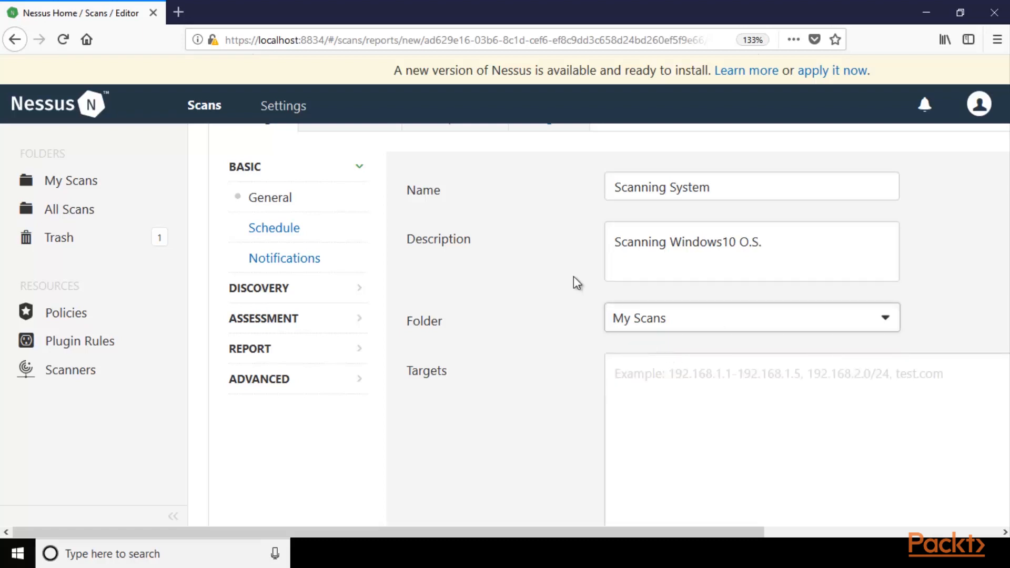
# Enter 192.168.0.5 as the scan's target.
pyautogui.scroll(-2, 573, 276)
pyautogui.click(653, 285)
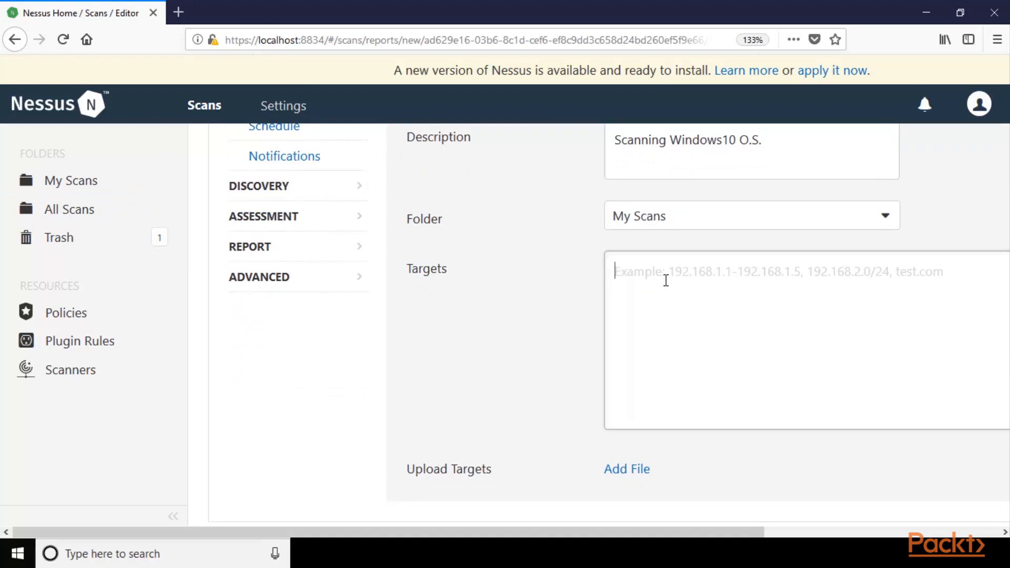
pyautogui.write('192.168')
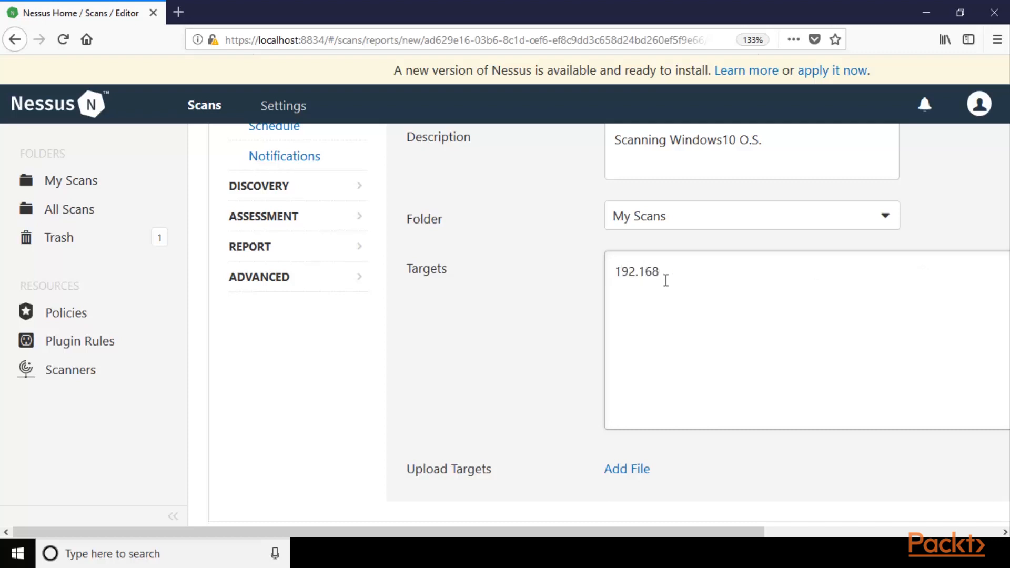
pyautogui.write('.0.5')
# Try the target range 192.168.0.1-192.168.0.254, and go back to the single address 192.168.0.5.
pyautogui.press('BackSpace')
pyautogui.write('1-192.168.0.254')
pyautogui.press('BackSpace')
pyautogui.press('BackSpace')
pyautogui.press('BackSpace')
pyautogui.press('BackSpace')
pyautogui.press('BackSpace')
pyautogui.press('BackSpace')
pyautogui.press('BackSpace')
pyautogui.press('BackSpace')
pyautogui.press('BackSpace')
pyautogui.press('BackSpace')
pyautogui.press('BackSpace')
pyautogui.press('BackSpace')
pyautogui.press('BackSpace')
pyautogui.press('BackSpace')
pyautogui.press('BackSpace')
pyautogui.write('4')
pyautogui.press('BackSpace')
pyautogui.write('5')
# Review the scan's name, description and target, and save the scan.
pyautogui.hotkey('ctrl', '-')
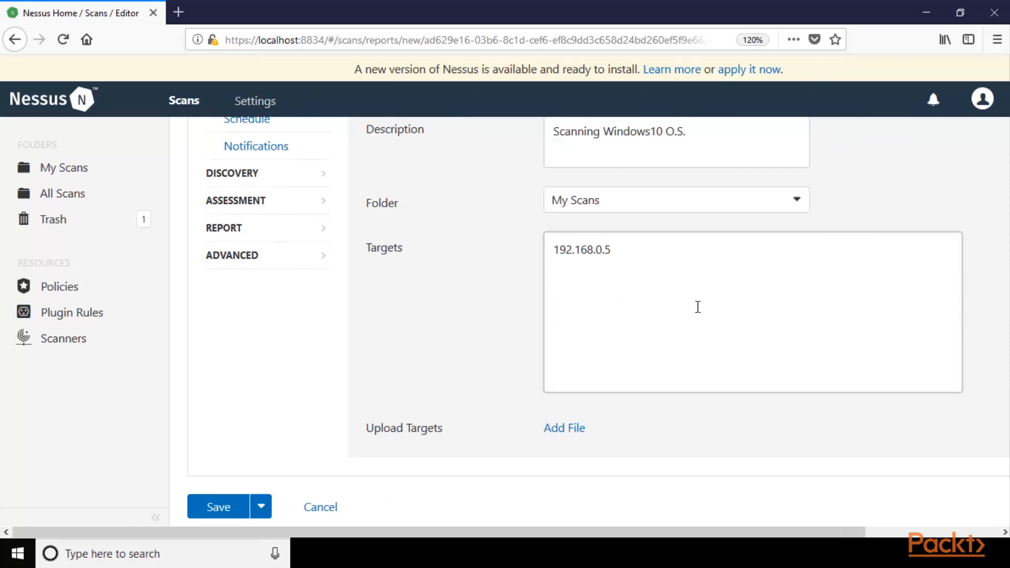
pyautogui.scroll(3, 698, 306)
pyautogui.moveTo(654, 266); pyautogui.dragTo(541, 284)
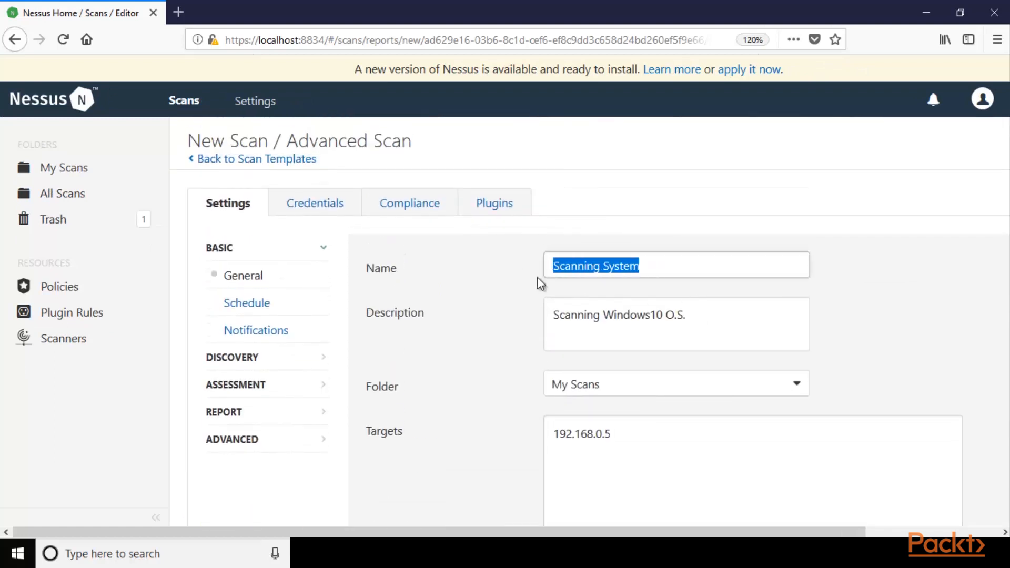
pyautogui.moveTo(690, 314); pyautogui.dragTo(532, 327)
pyautogui.scroll(-3, 645, 333)
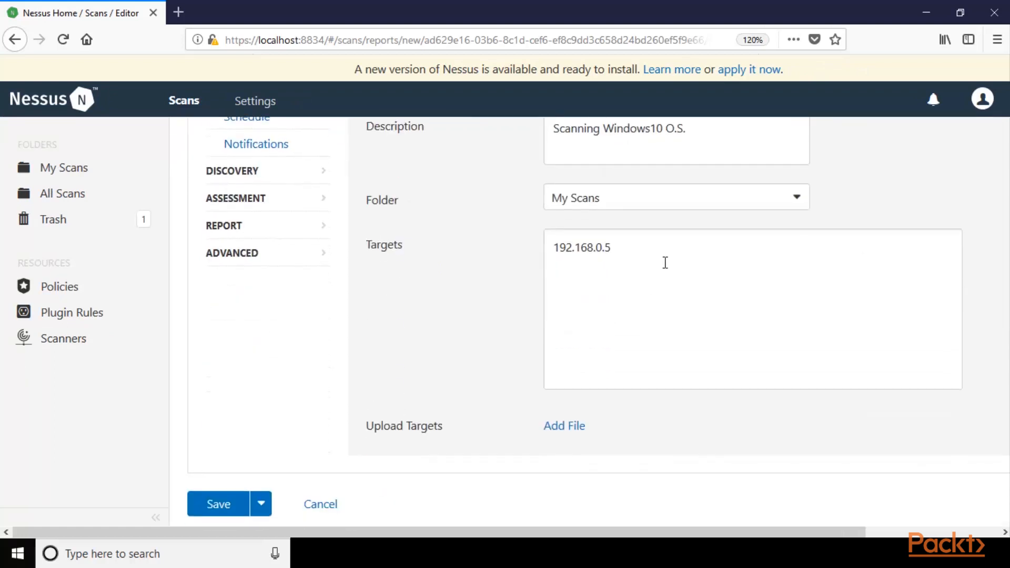
pyautogui.moveTo(665, 262); pyautogui.dragTo(527, 245)
pyautogui.click(529, 281)
pyautogui.scroll(-1, 271, 428)
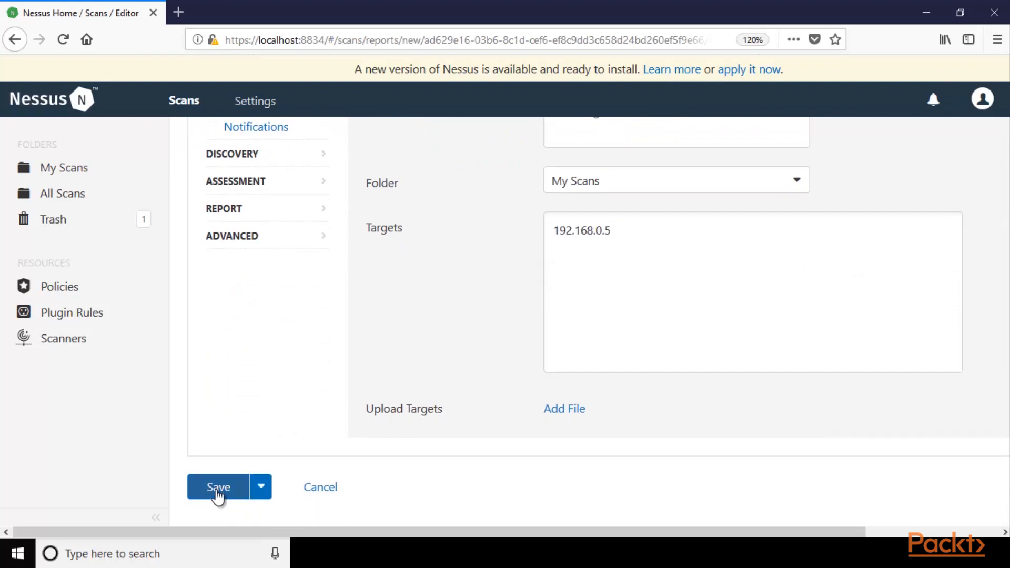
pyautogui.click(216, 492)
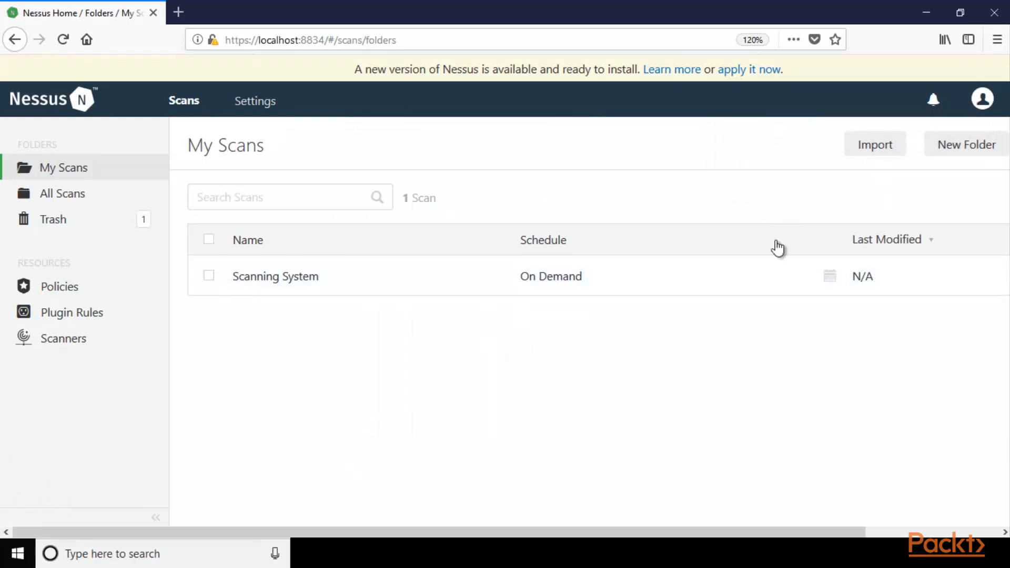
pyautogui.hotkey('ctrl', '-')
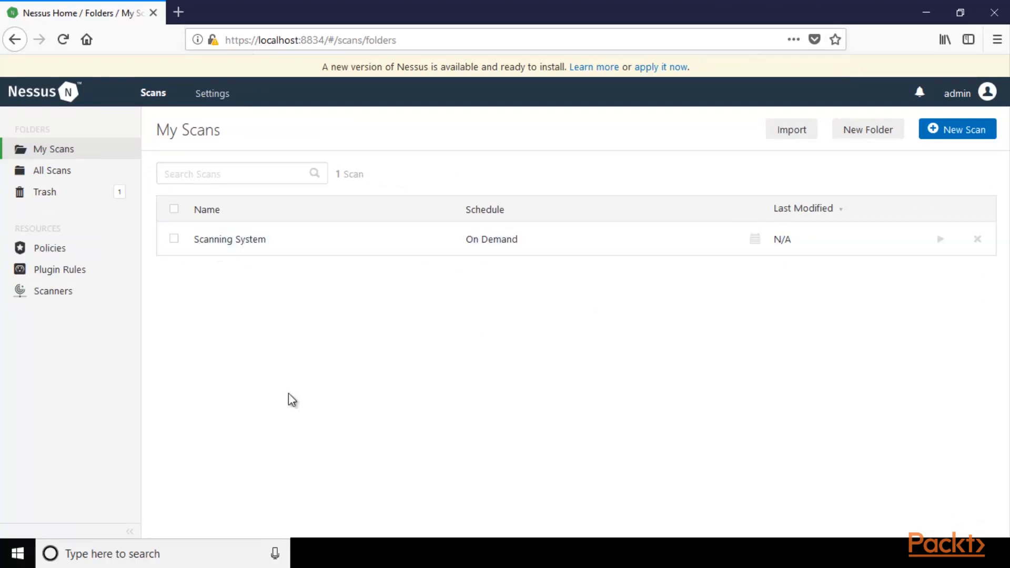
# Launch the Scanning System scan and open its results at the list of scanned hosts.
pyautogui.click(174, 240)
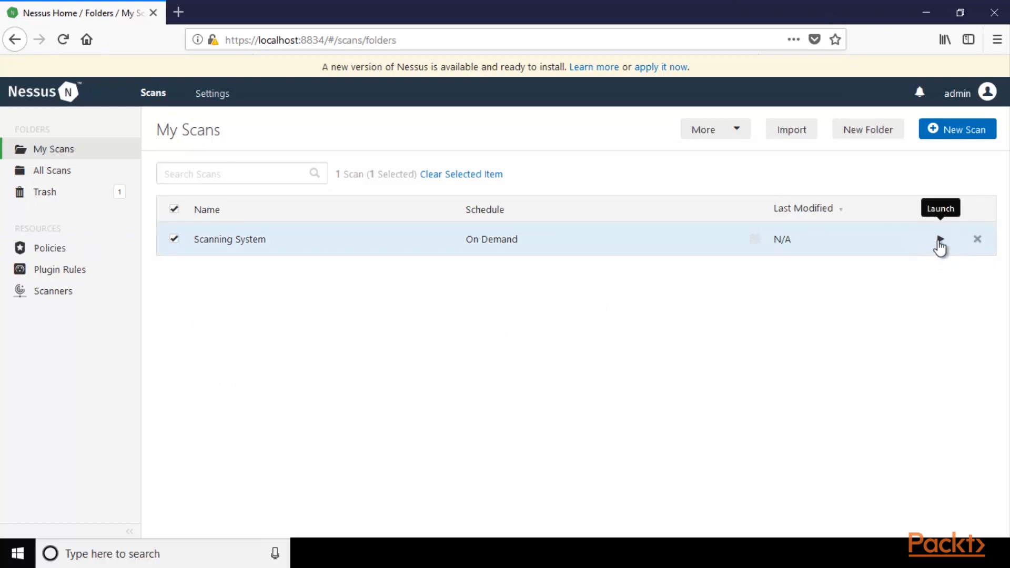
pyautogui.click(939, 241)
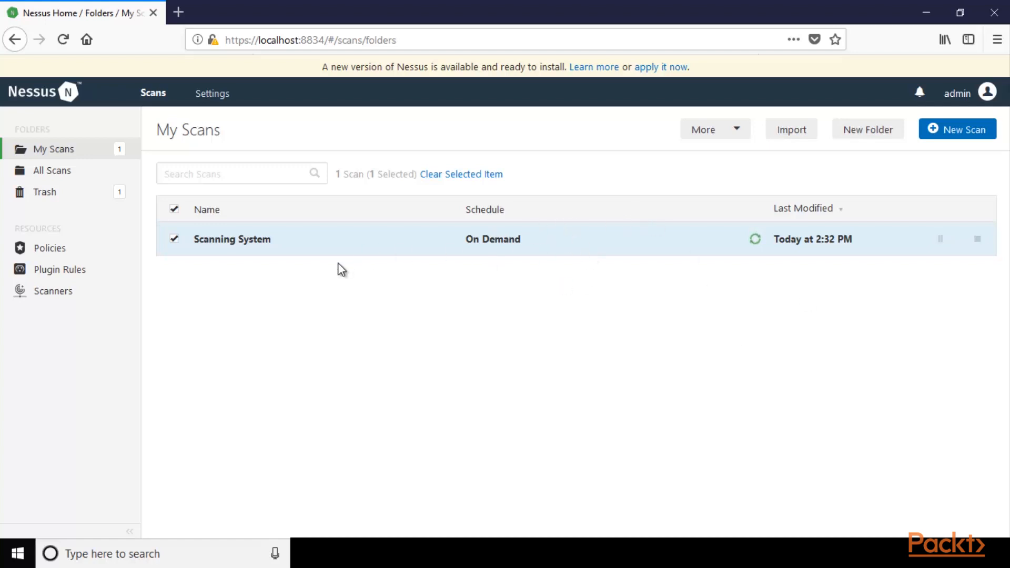
pyautogui.click(519, 239)
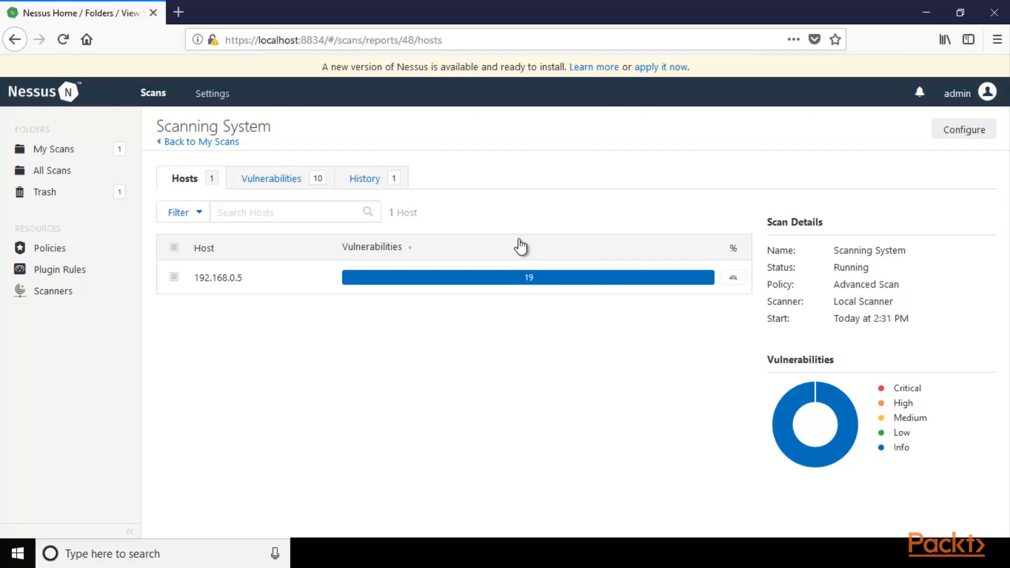
pyautogui.hotkey('ctrl', '+')
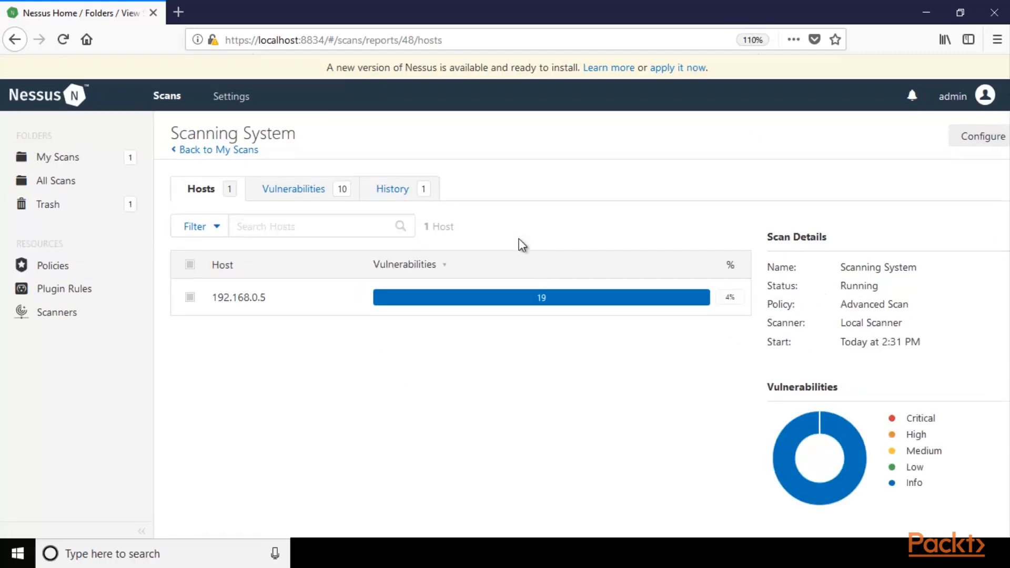
pyautogui.hotkey('ctrl', '+')
pyautogui.hotkey('ctrl', '-')
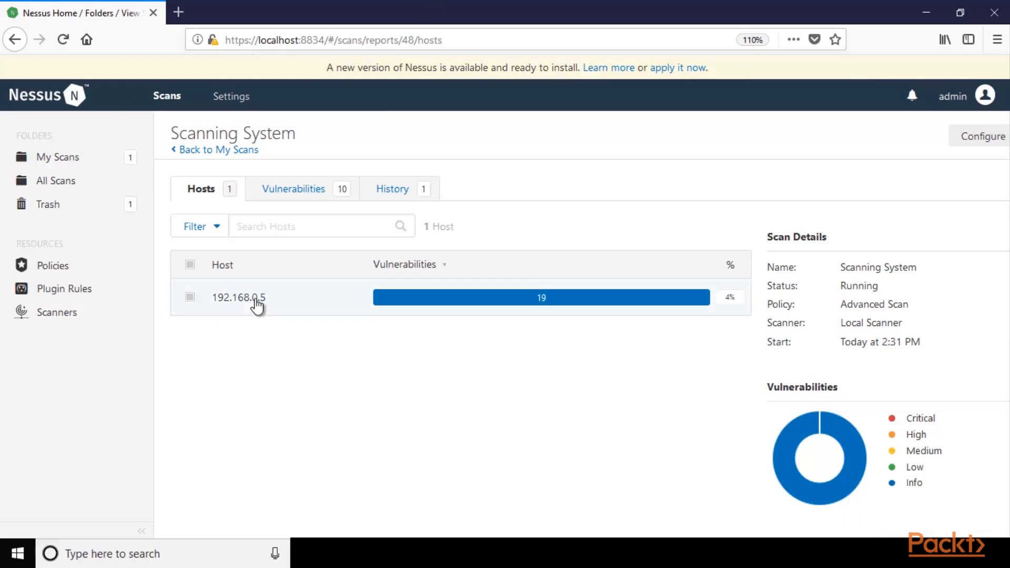
# Examine the list of vulnerabilities found by the scan, with their severities, names, families and counts.
pyautogui.click(318, 194)
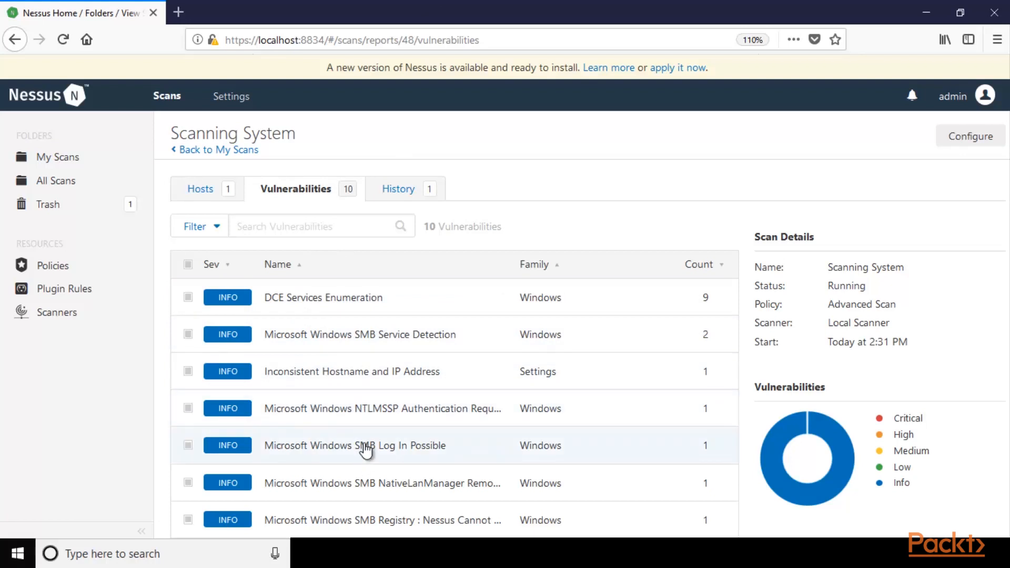
pyautogui.scroll(-2, 561, 253)
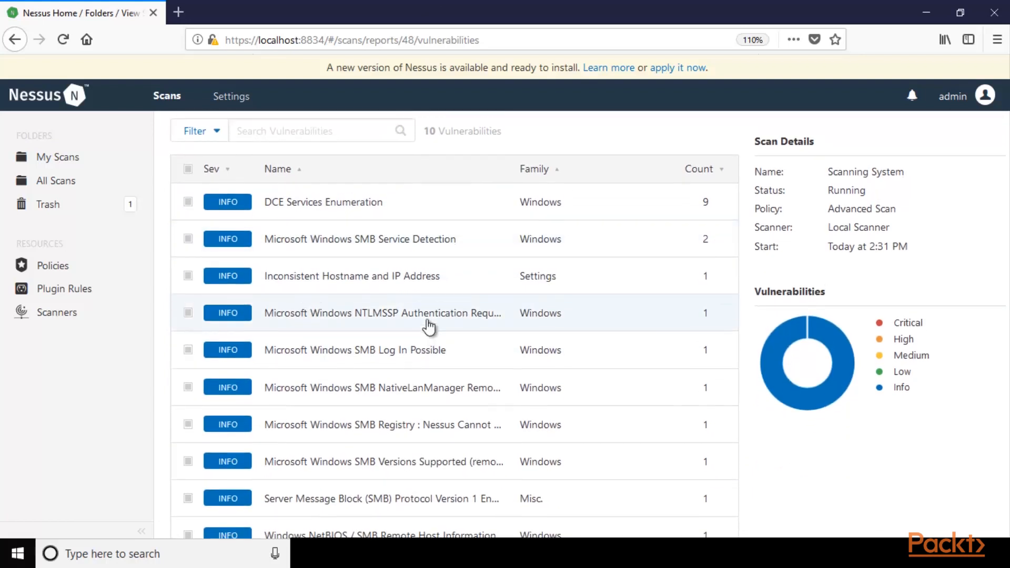
pyautogui.scroll(2, 429, 322)
pyautogui.scroll(-2, 803, 416)
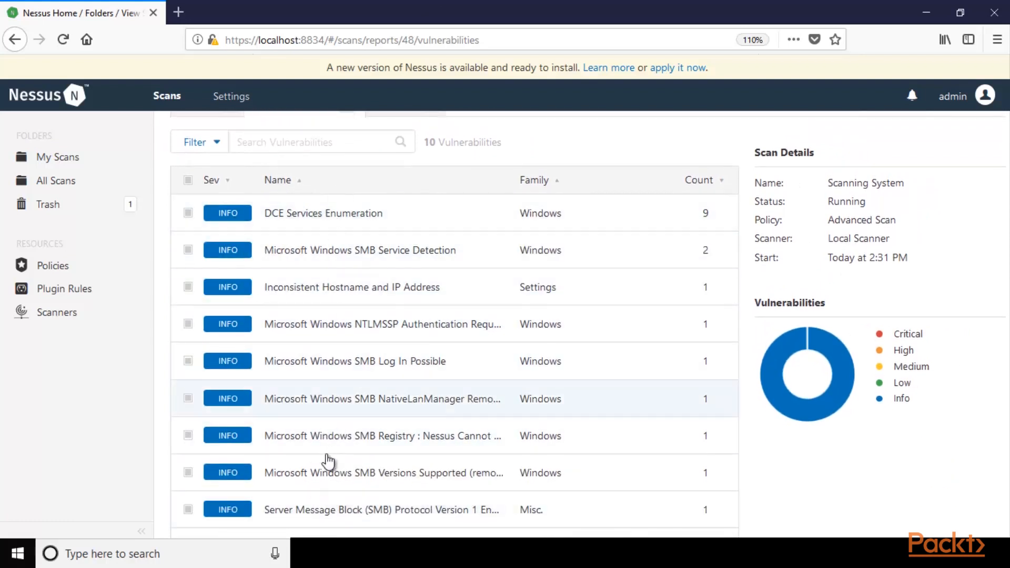
pyautogui.scroll(2, 271, 252)
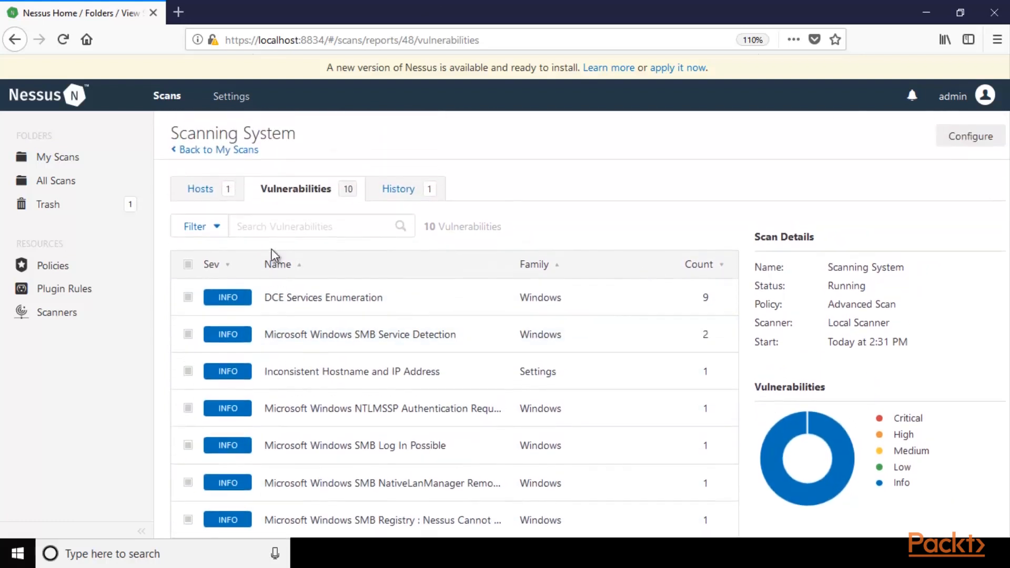
pyautogui.scroll(-2, 272, 251)
pyautogui.hotkey('ctrl', '+')
pyautogui.hotkey('ctrl', '+')
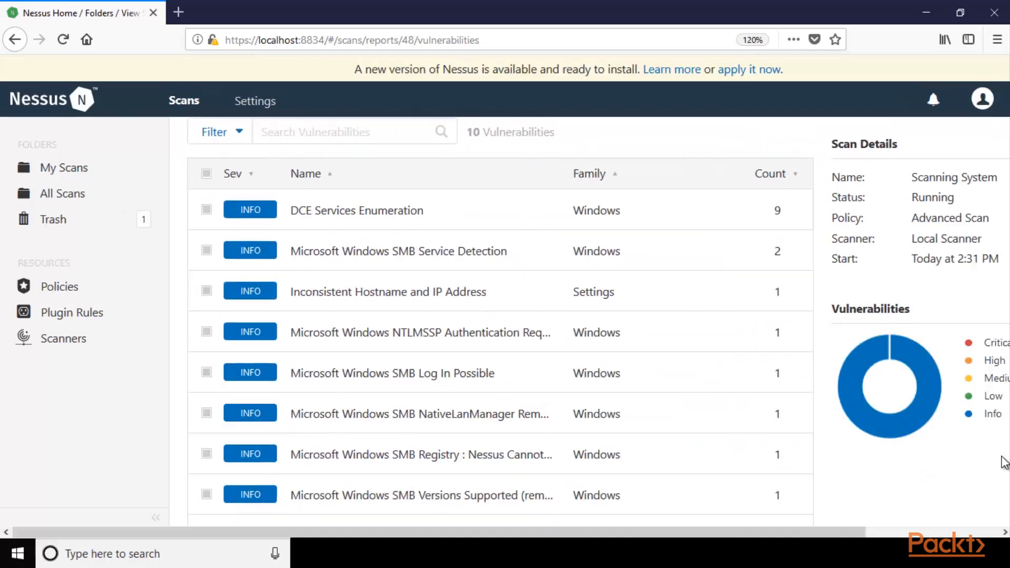
# Examine the scan details and the severity breakdown chart beside the vulnerabilities list.
pyautogui.moveTo(757, 533); pyautogui.dragTo(992, 532)
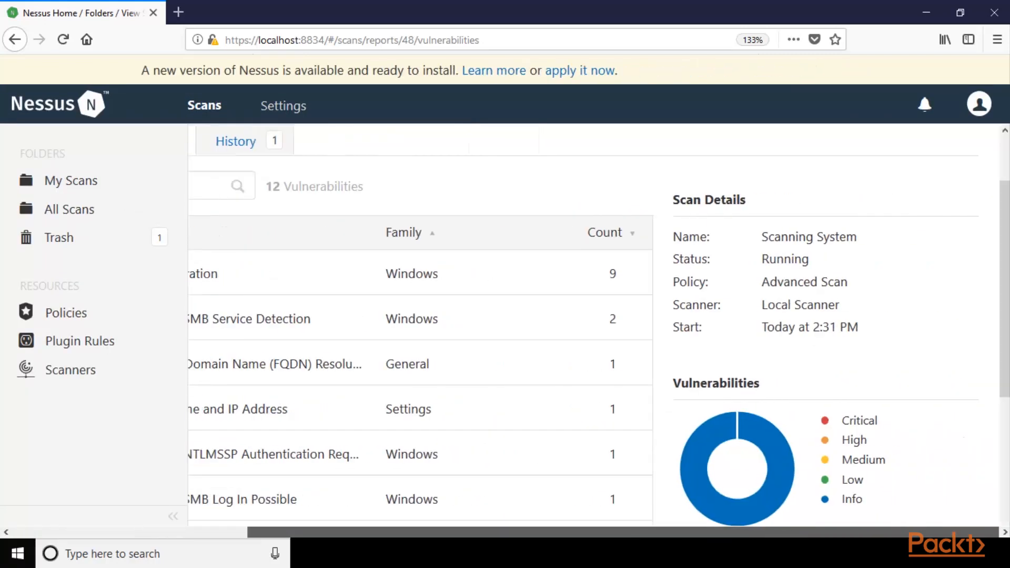
pyautogui.scroll(-3, 945, 327)
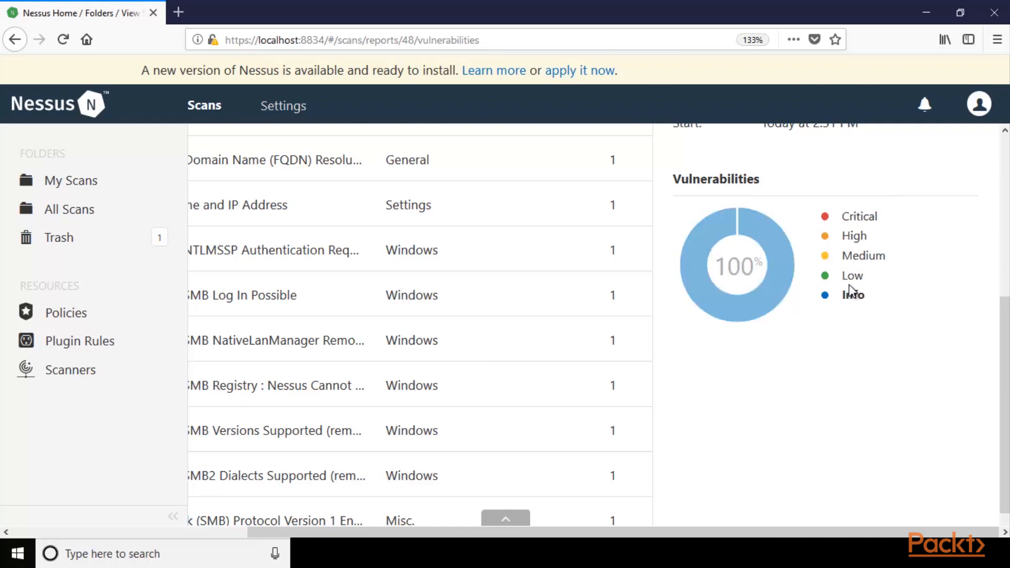
pyautogui.scroll(3, 842, 310)
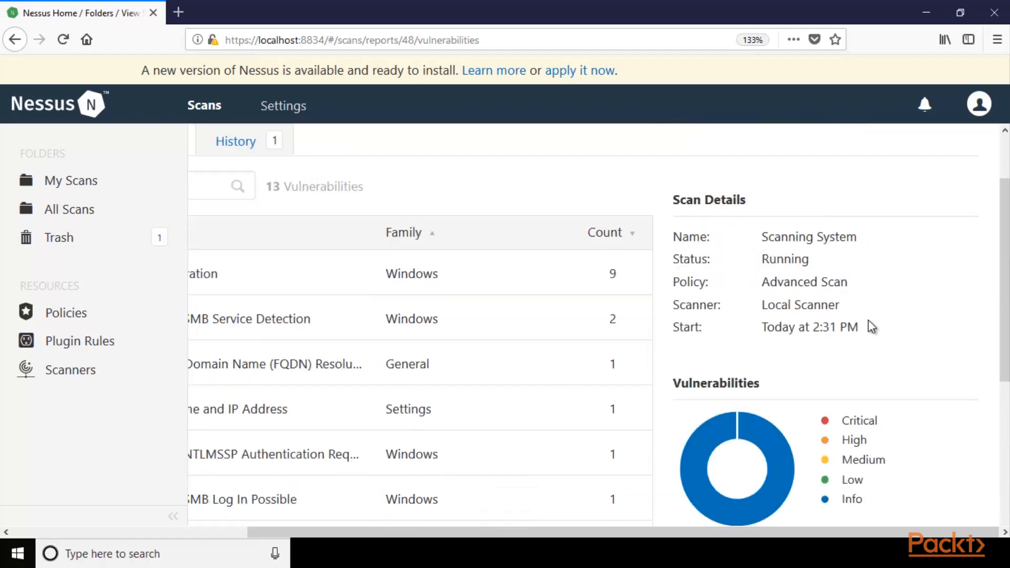
pyautogui.scroll(-5, 868, 329)
pyautogui.scroll(2, 833, 242)
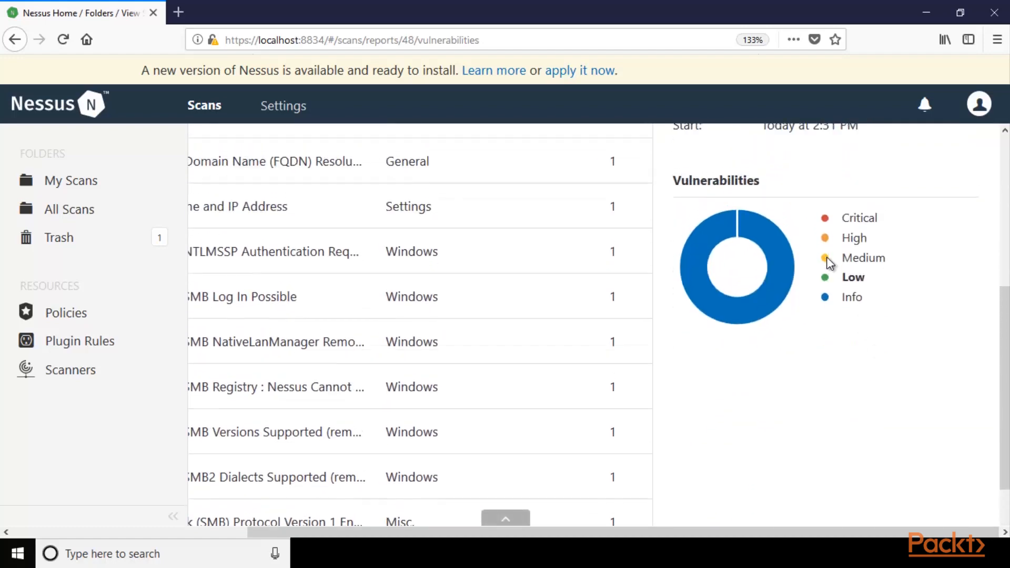
pyautogui.hotkey('ctrl', '-')
pyautogui.hotkey('ctrl', '-')
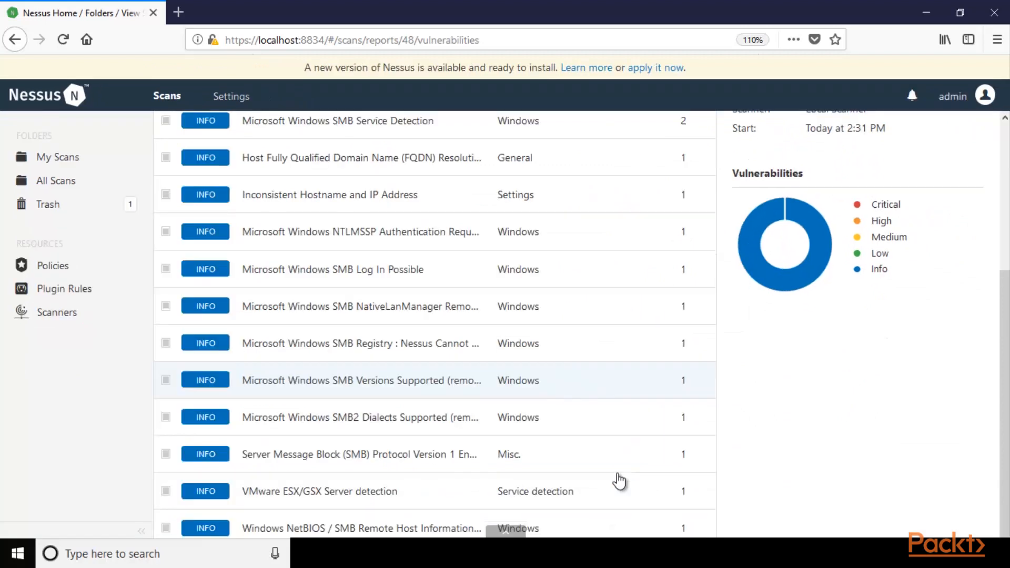
# Look over the vulnerabilities list again and check the scan's run history.
pyautogui.scroll(5, 383, 342)
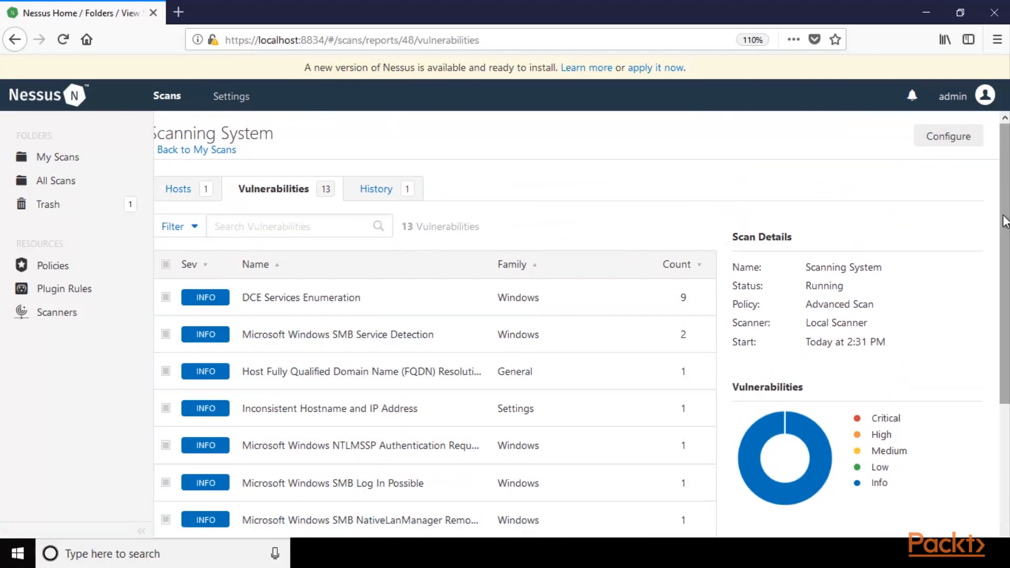
pyautogui.moveTo(1005, 221); pyautogui.dragTo(1006, 274)
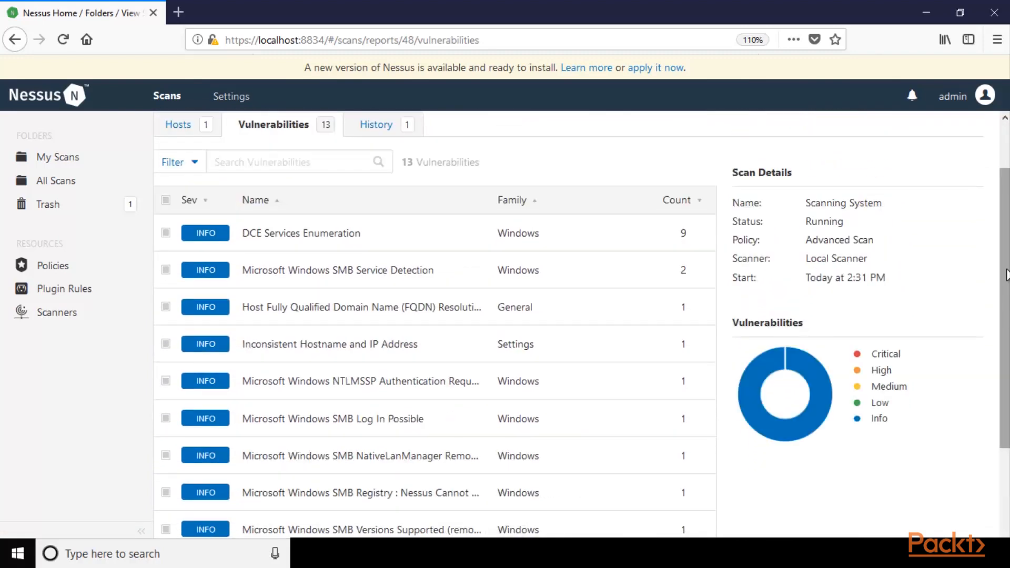
pyautogui.moveTo(1005, 188); pyautogui.dragTo(982, 176)
pyautogui.click(386, 194)
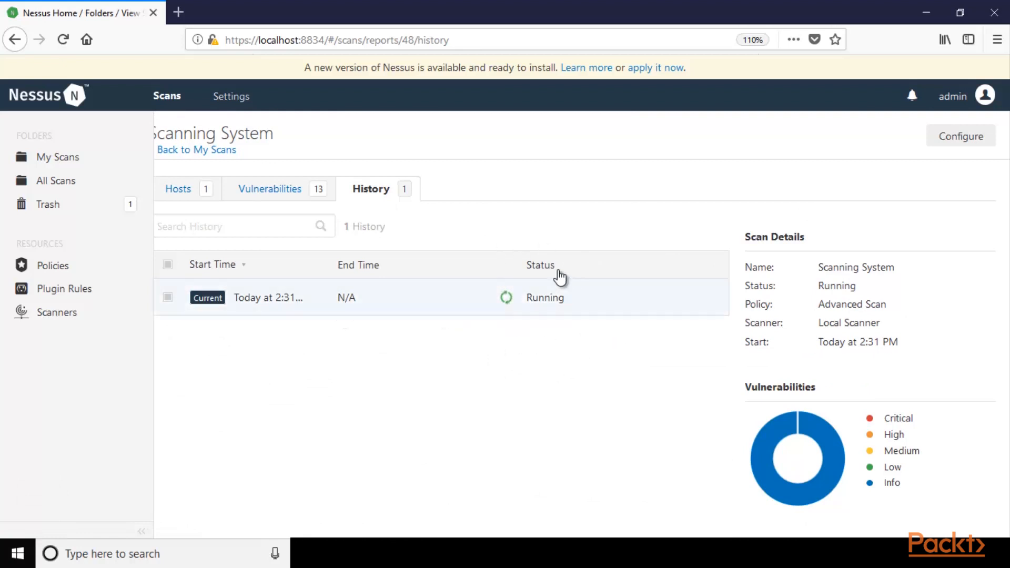
# Open the details of the "Microsoft Windows SMB Log In Possible" vulnerability at normal page size.
pyautogui.click(299, 190)
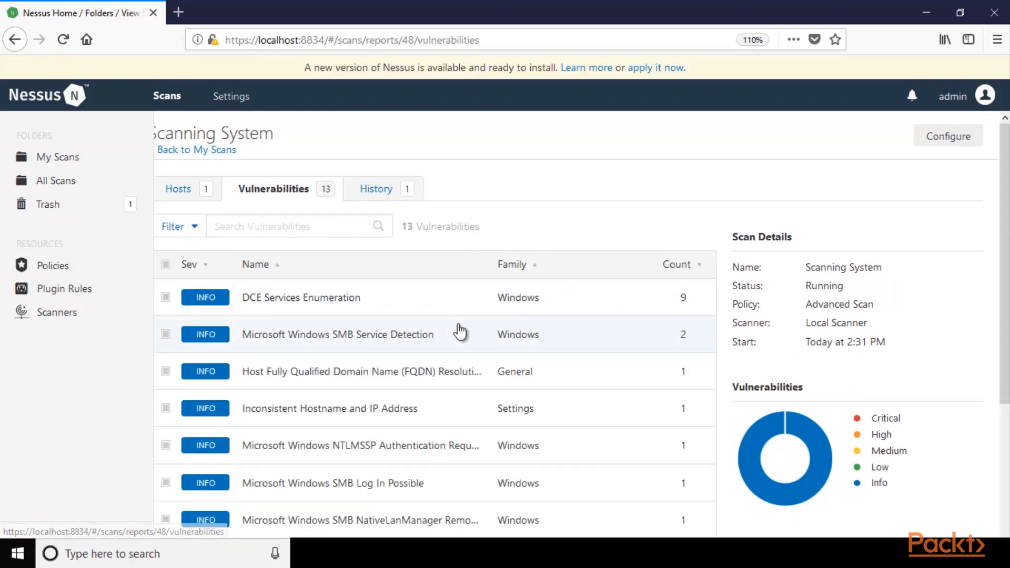
pyautogui.scroll(-3, 482, 354)
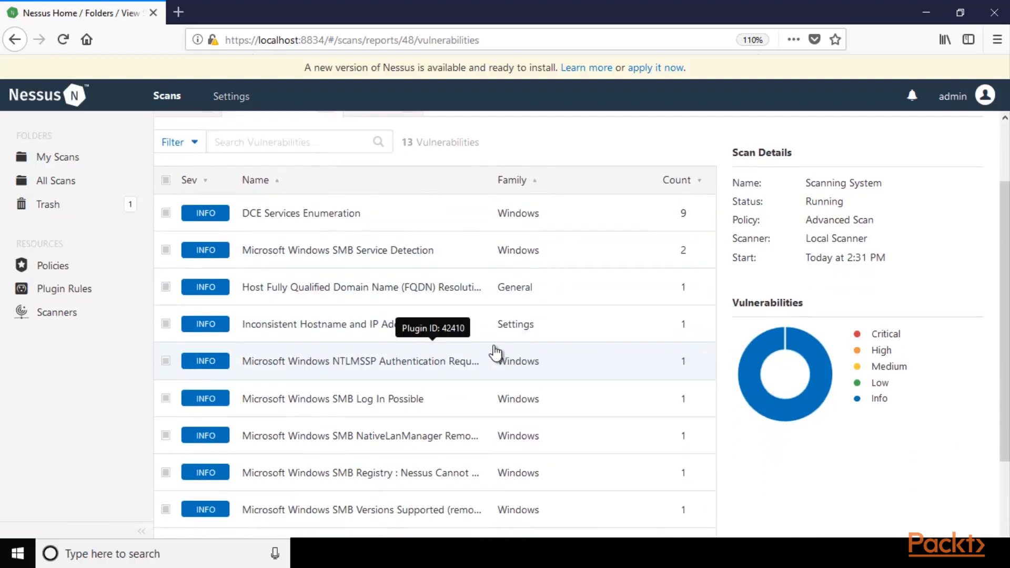
pyautogui.scroll(-3, 515, 402)
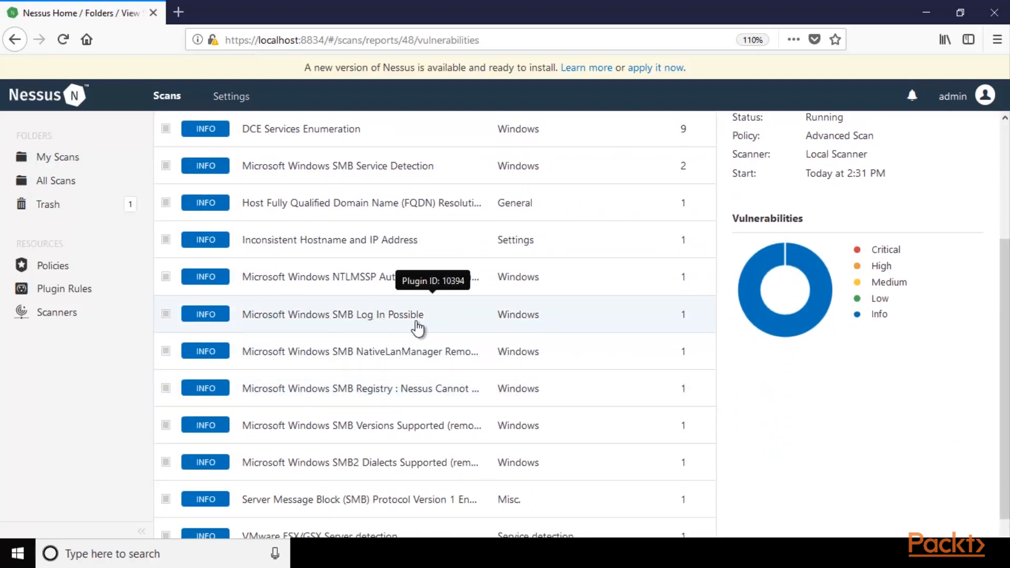
pyautogui.click(359, 316)
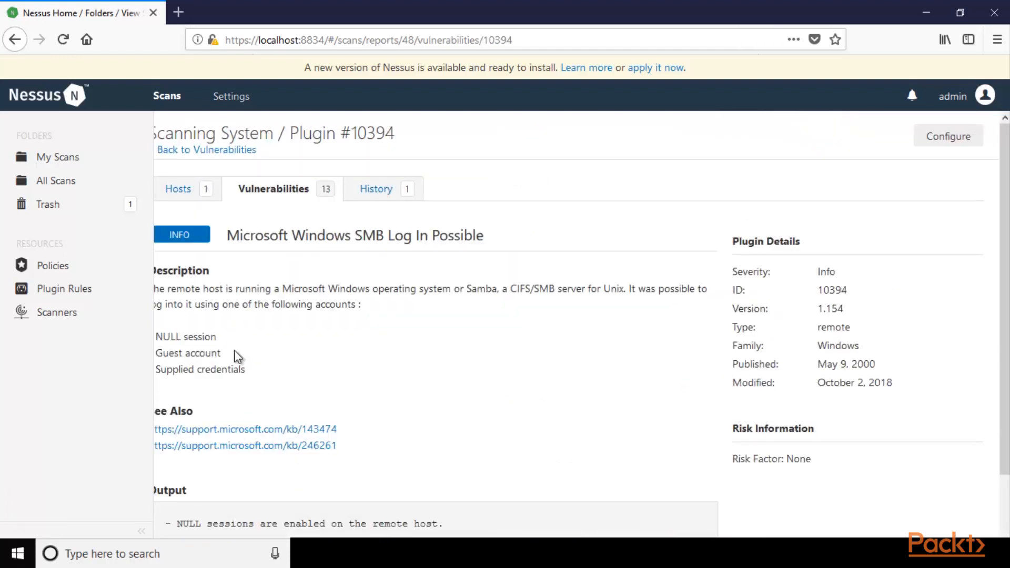
pyautogui.hotkey('ctrl', '0')
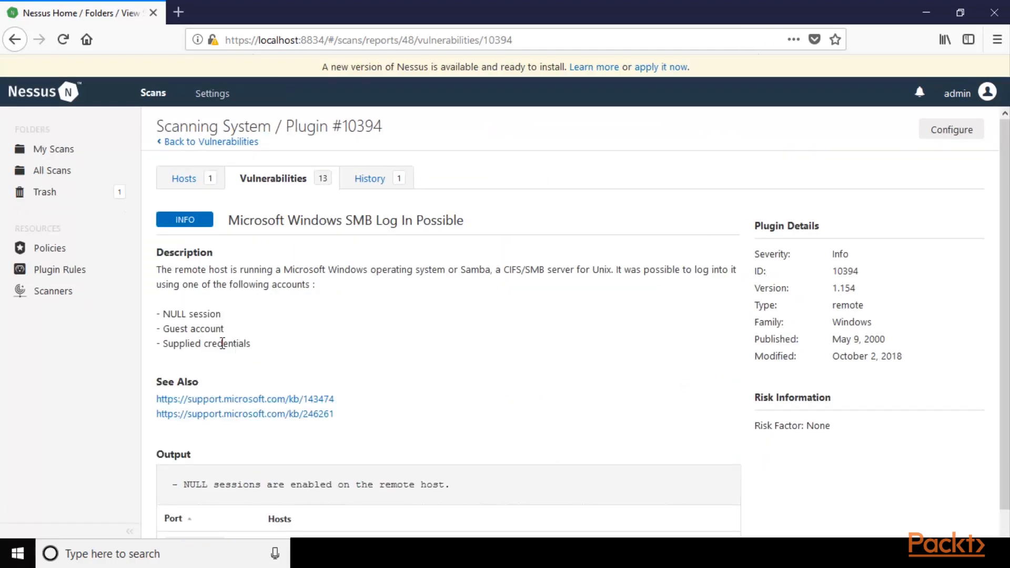
# Read the vulnerability's description, including the accounts that allow logging in to the remote host.
pyautogui.moveTo(160, 256); pyautogui.dragTo(257, 283)
pyautogui.click(172, 271)
pyautogui.moveTo(149, 259); pyautogui.dragTo(209, 270)
pyautogui.click(198, 280)
pyautogui.moveTo(300, 283); pyautogui.dragTo(487, 269)
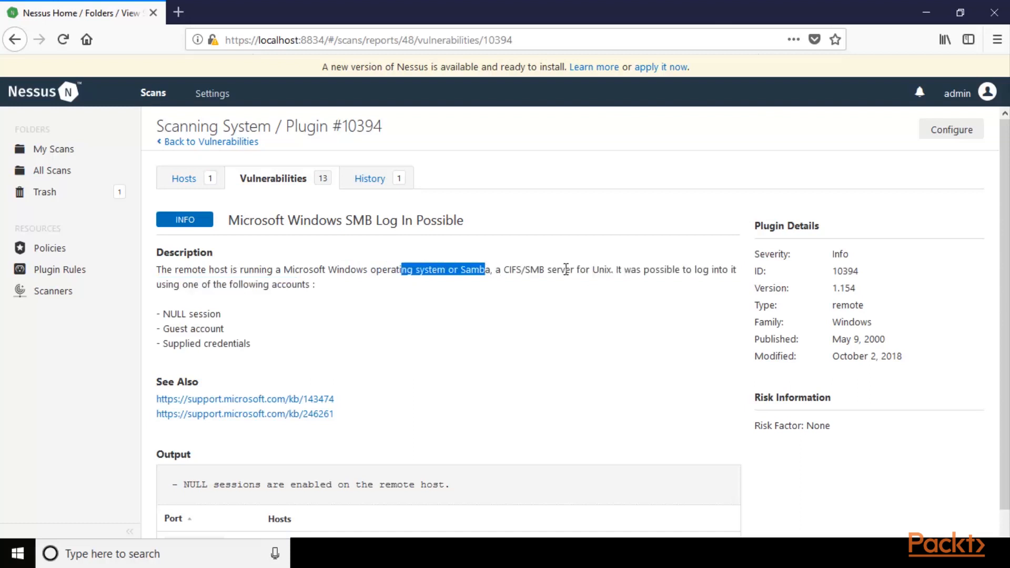
pyautogui.moveTo(644, 270); pyautogui.dragTo(718, 270)
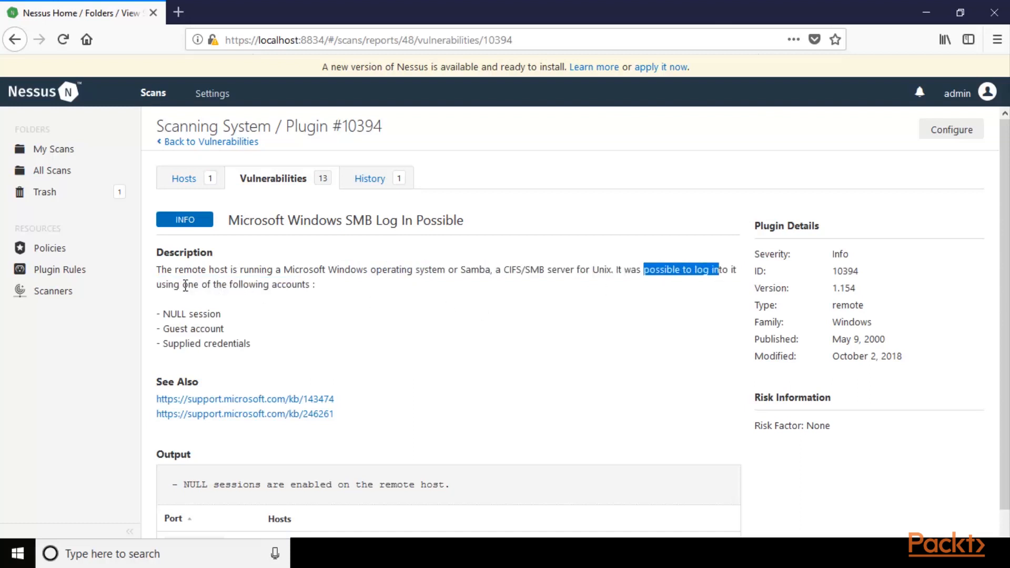
pyautogui.moveTo(185, 284); pyautogui.dragTo(321, 286)
pyautogui.click(265, 313)
pyautogui.moveTo(189, 314); pyautogui.dragTo(279, 348)
pyautogui.click(339, 314)
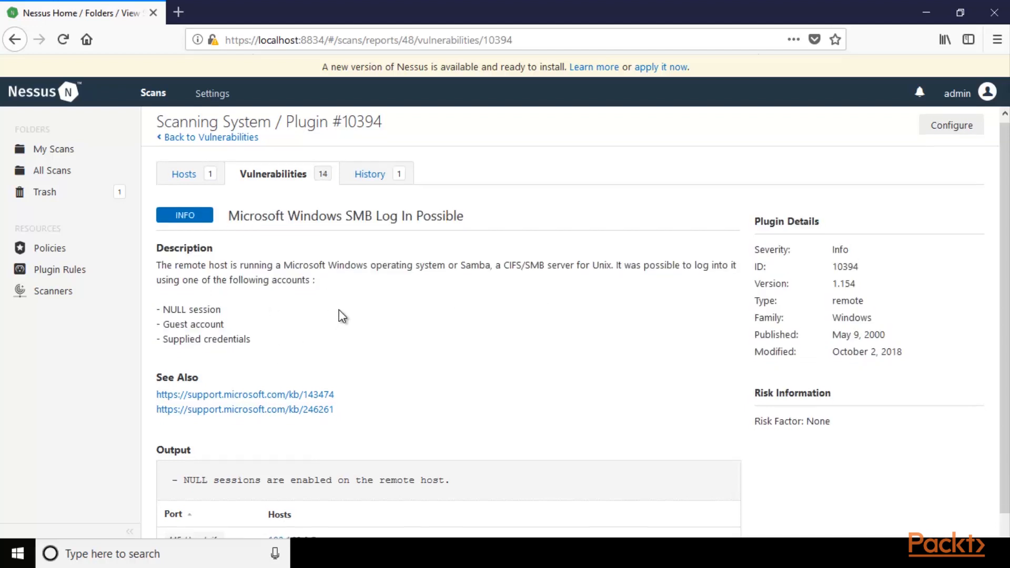
# Check the port and host reported in the output of the SMB log-in finding.
pyautogui.scroll(-1, 339, 310)
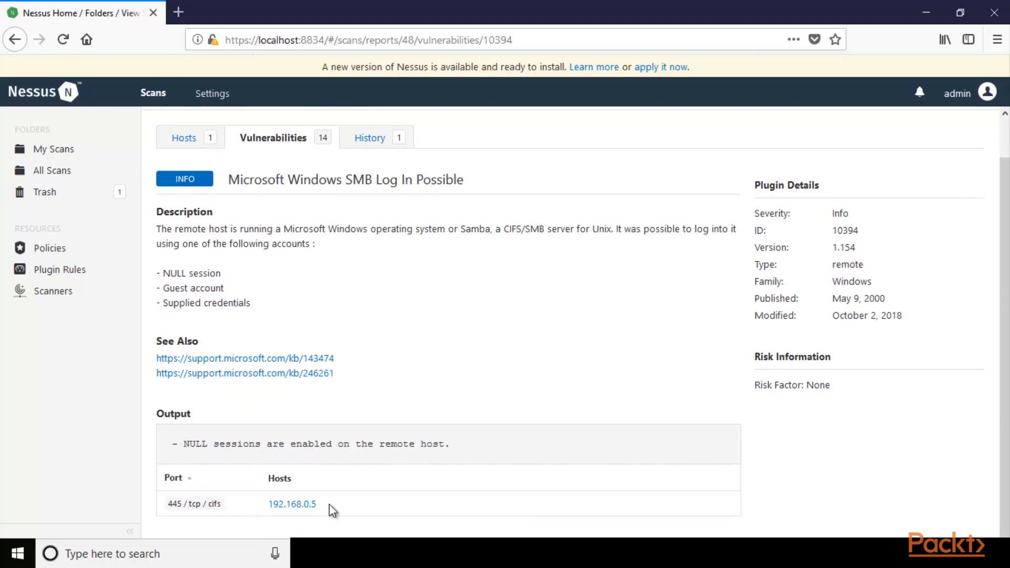
pyautogui.moveTo(218, 509); pyautogui.dragTo(175, 508)
pyautogui.click(223, 505)
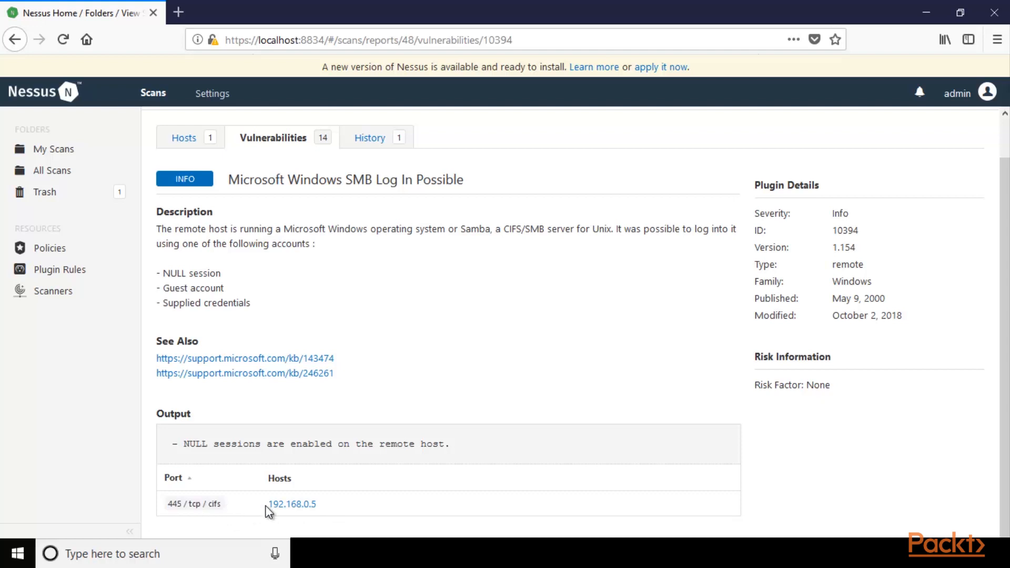
pyautogui.moveTo(268, 504); pyautogui.dragTo(316, 503)
pyautogui.click(327, 502)
# Open the vulnerabilities of host 192.168.0.5 from the hosts list and examine their severity chart.
pyautogui.click(182, 137)
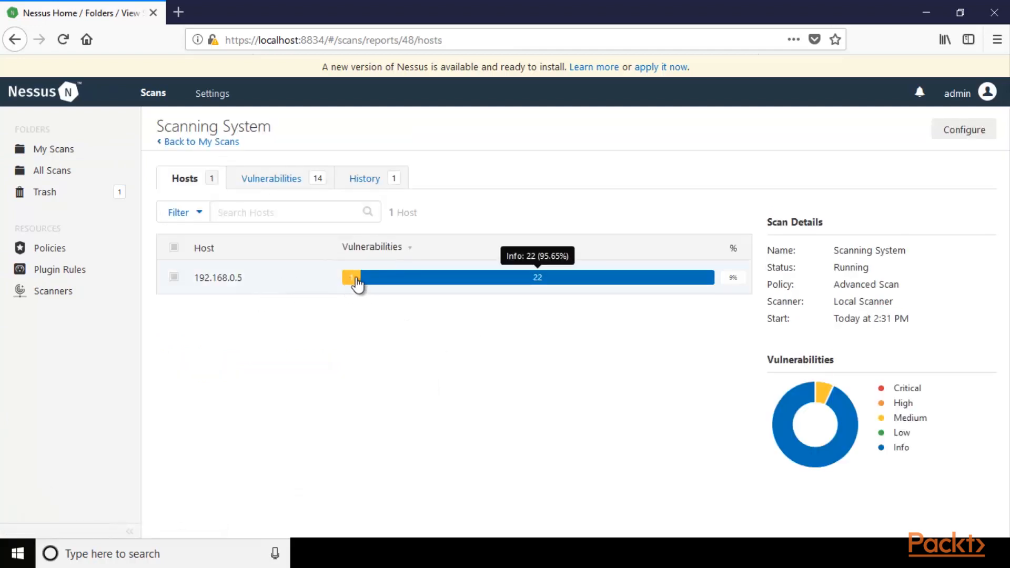
pyautogui.click(372, 285)
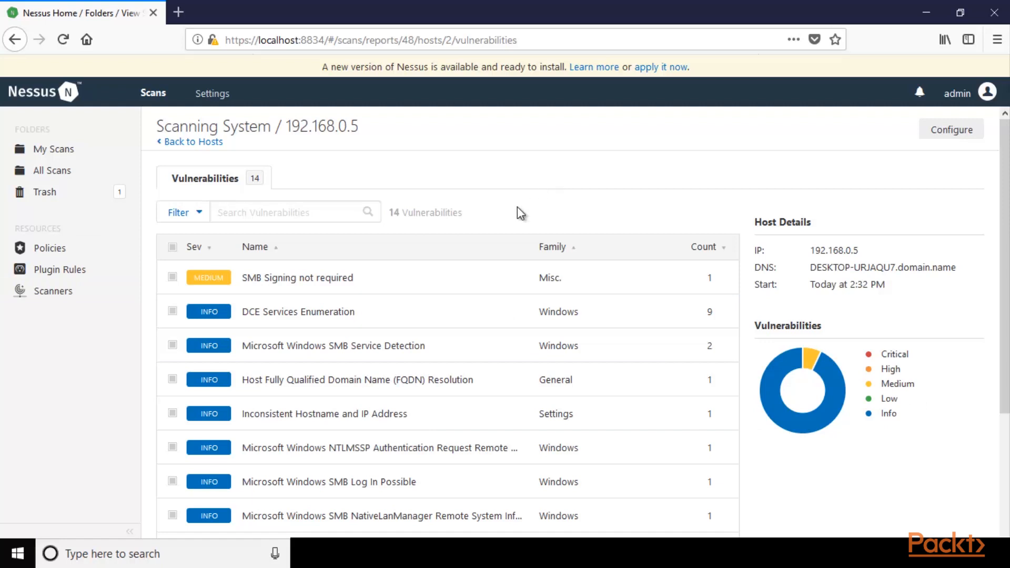
pyautogui.moveTo(817, 371)
# Return to the overall scan results and review the vulnerabilities, history and hosts once more.
pyautogui.click(181, 147)
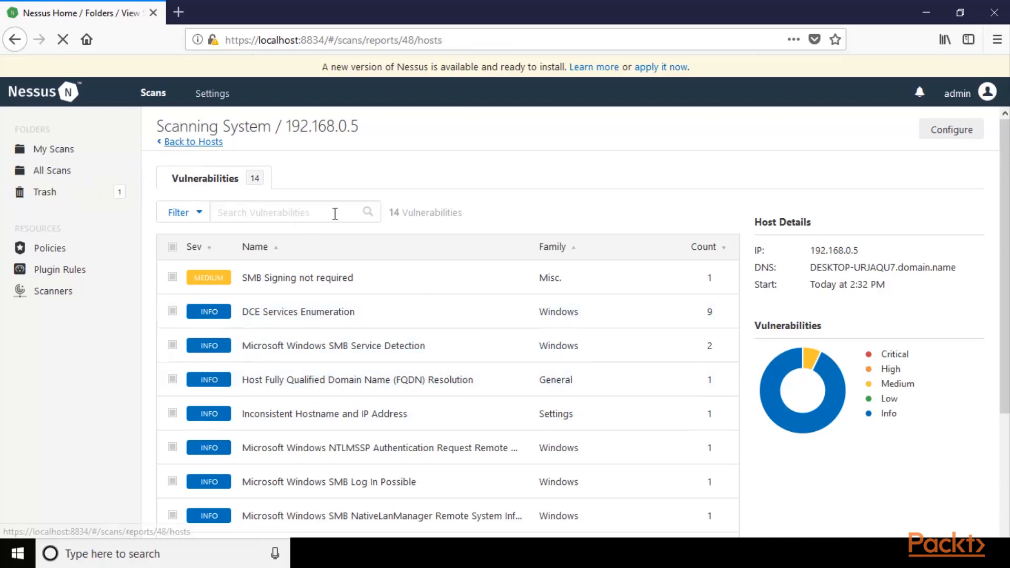
pyautogui.click(293, 188)
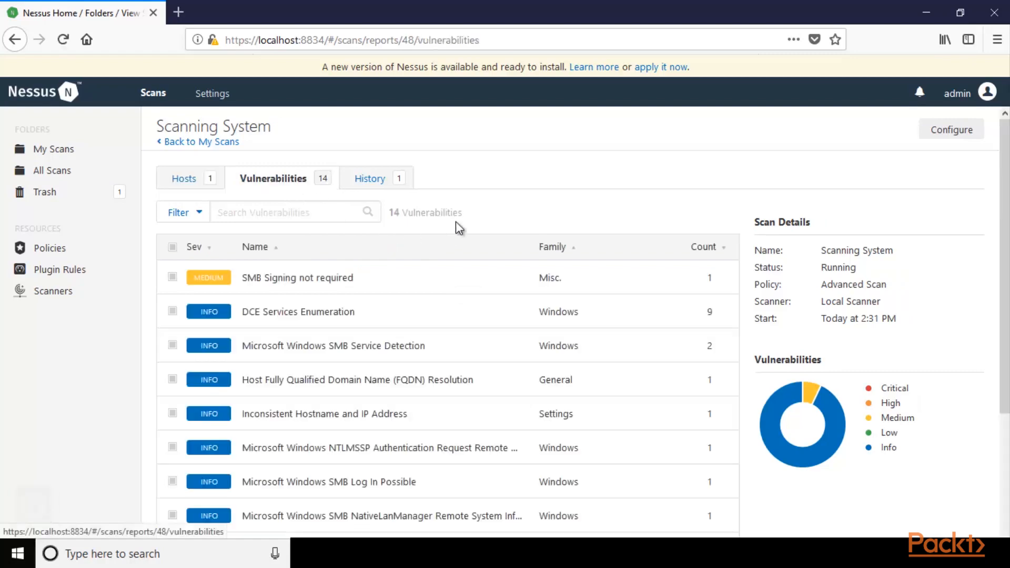
pyautogui.scroll(-5, 496, 428)
pyautogui.scroll(5, 398, 296)
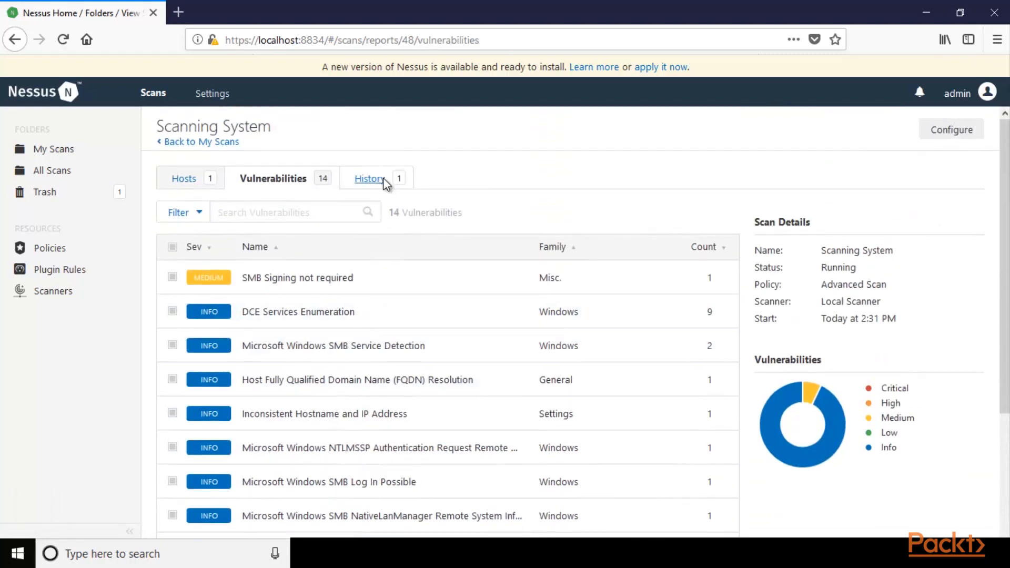
pyautogui.click(383, 177)
pyautogui.click(208, 181)
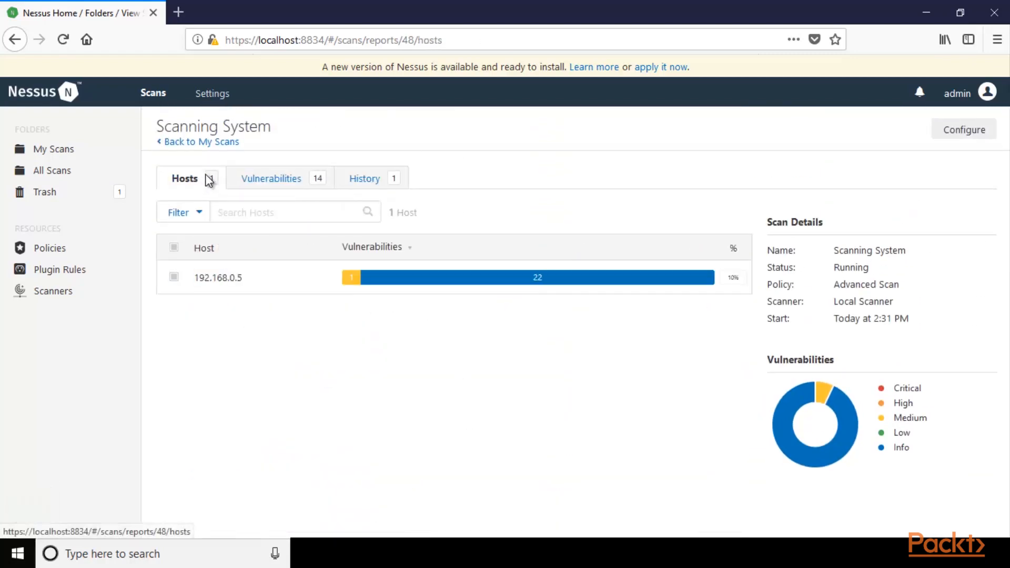
pyautogui.hotkey('ctrl', '-')
pyautogui.hotkey('ctrl', '-')
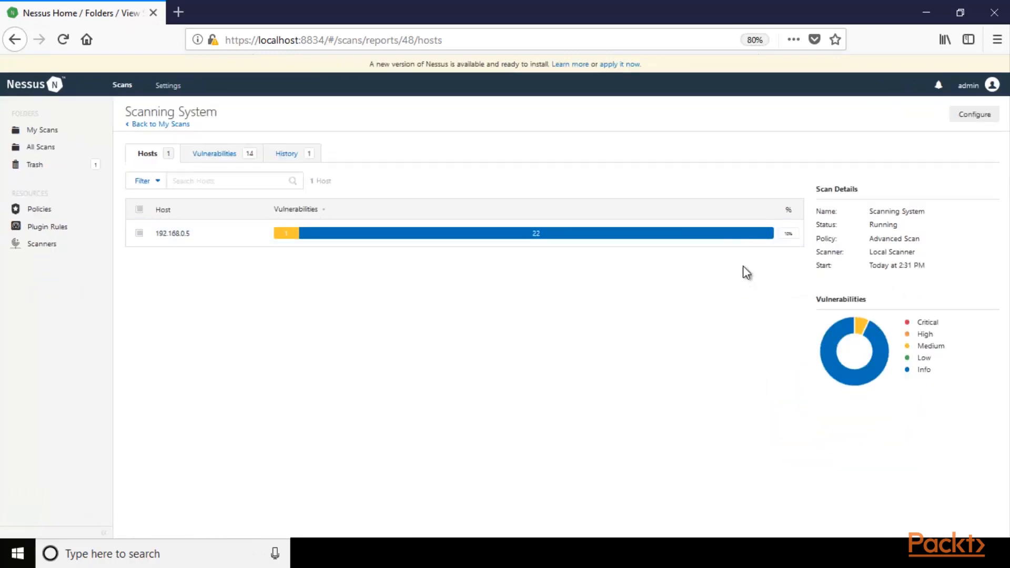
pyautogui.hotkey('ctrl', '+')
pyautogui.hotkey('ctrl', '+')
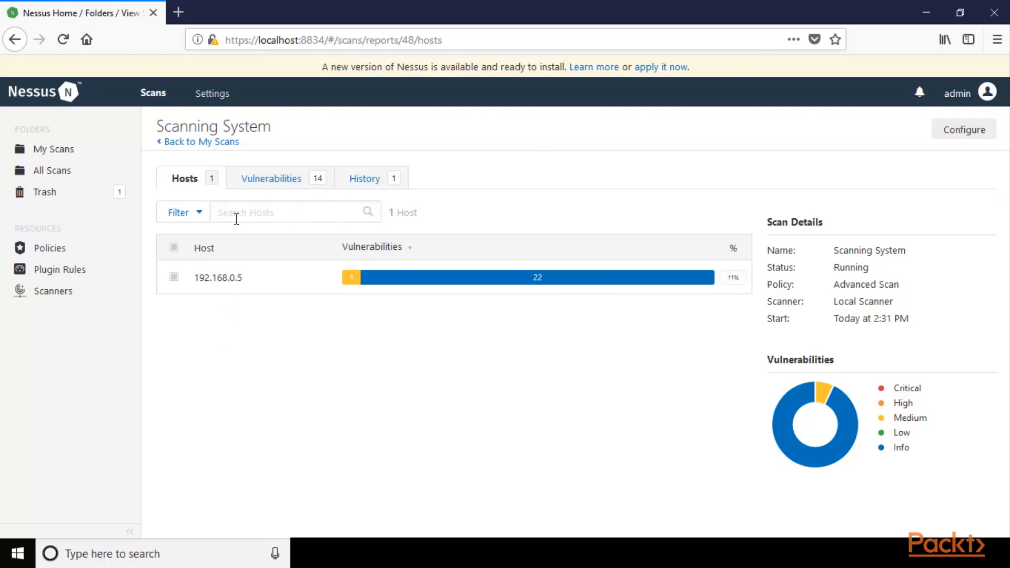
# Stop the running Scanning System scan from the My Scans folder and confirm stopping it.
pyautogui.click(51, 151)
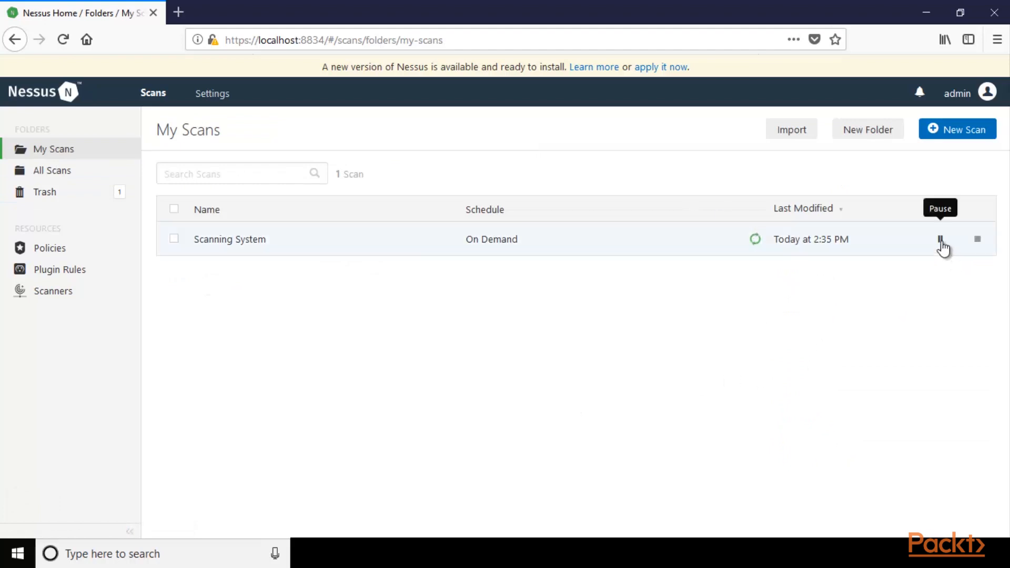
pyautogui.click(977, 241)
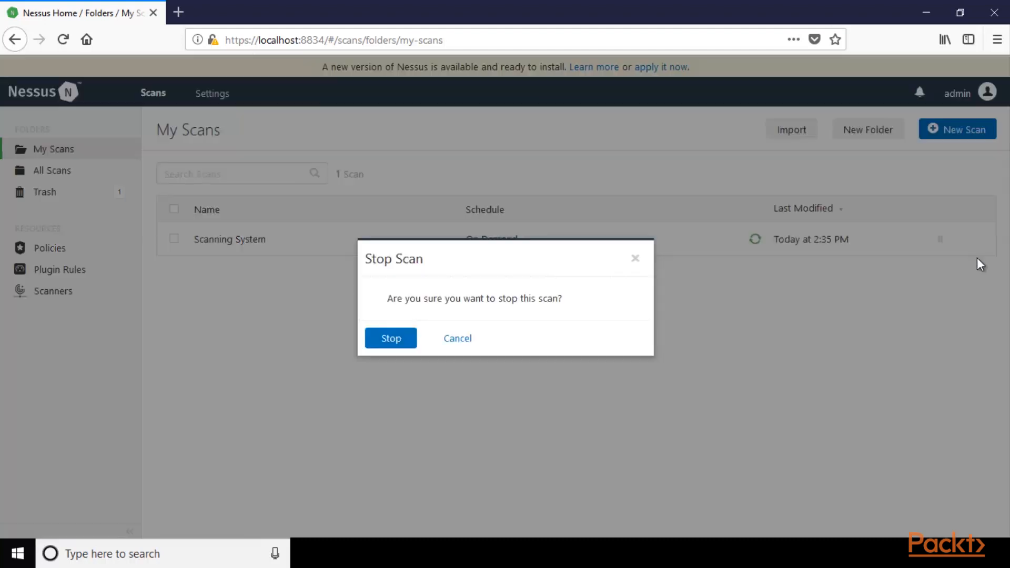
pyautogui.click(388, 340)
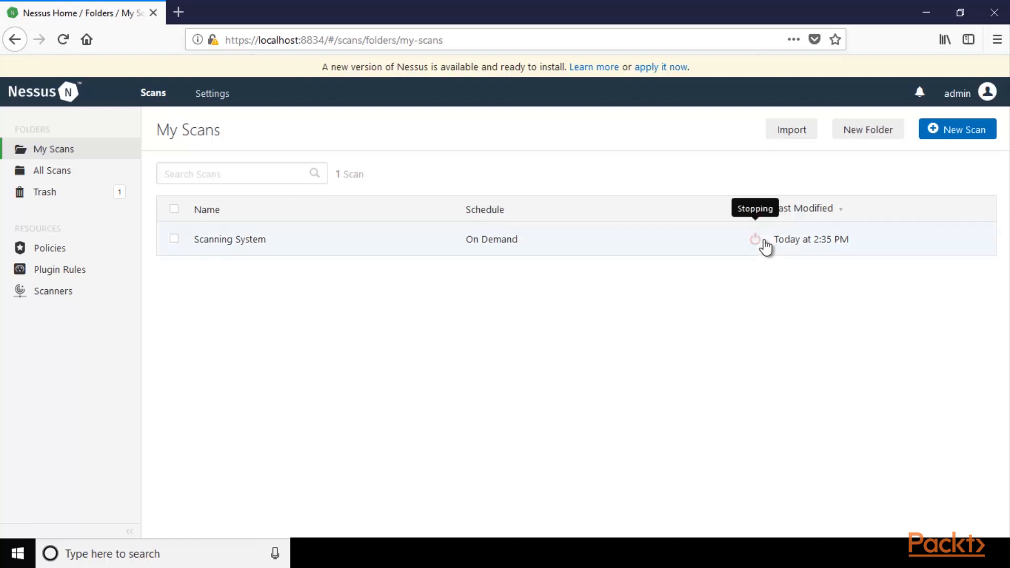
# Check the status of the Scanning System scan in its results and return to the My Scans folder.
pyautogui.click(311, 242)
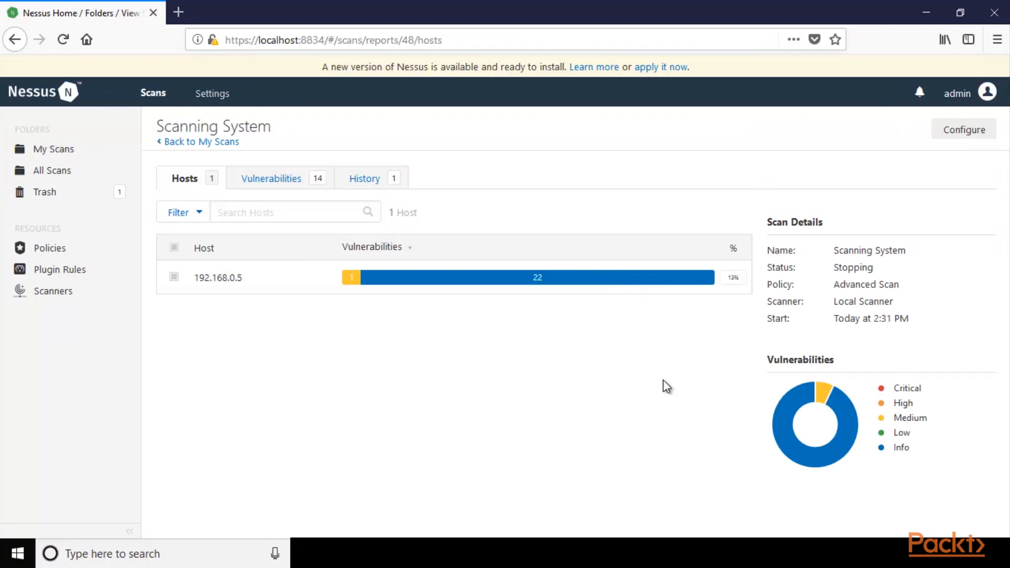
pyautogui.hotkey('ctrl', '-')
pyautogui.hotkey('ctrl', '+')
pyautogui.hotkey('ctrl', '+')
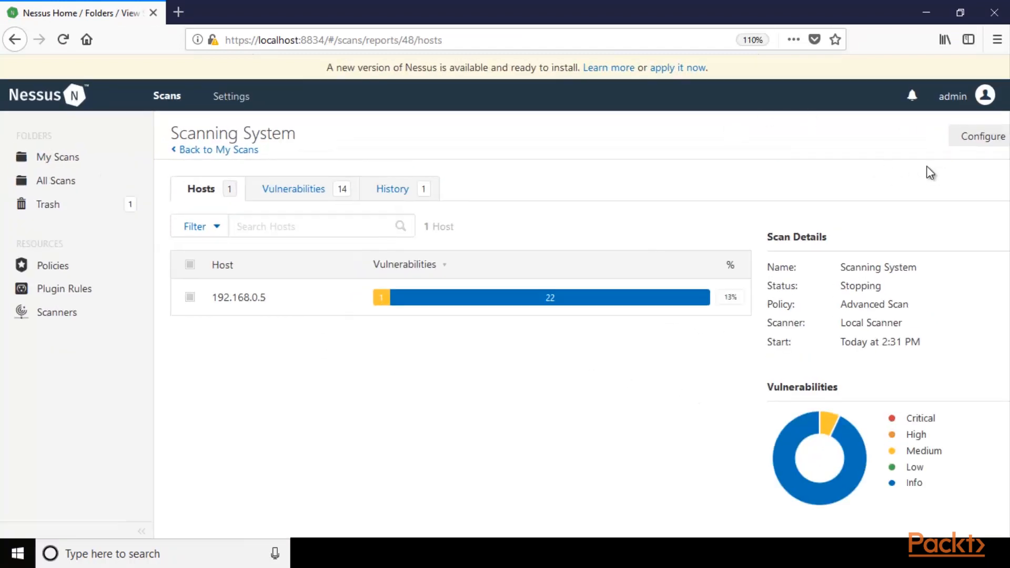
pyautogui.click(53, 162)
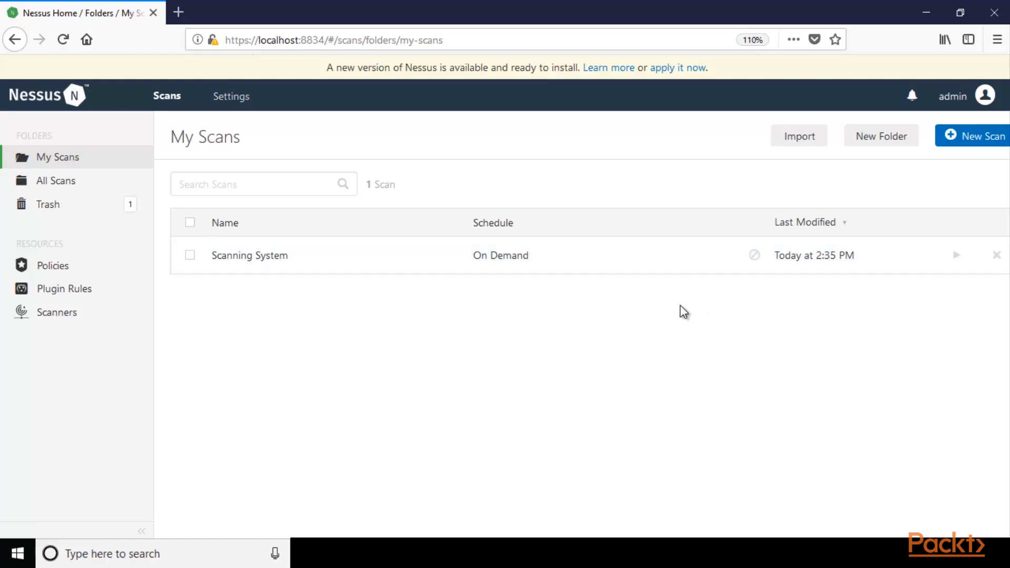
pyautogui.hotkey('ctrl', '0')
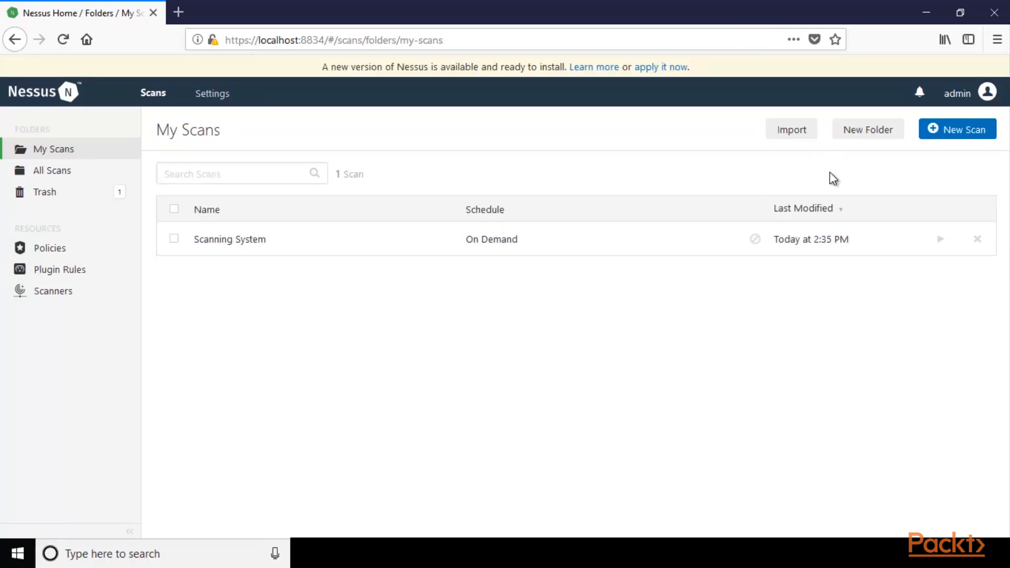
# Export the Scanning System scan results as an Executive Summary PDF and open the downloaded report.
pyautogui.click(498, 250)
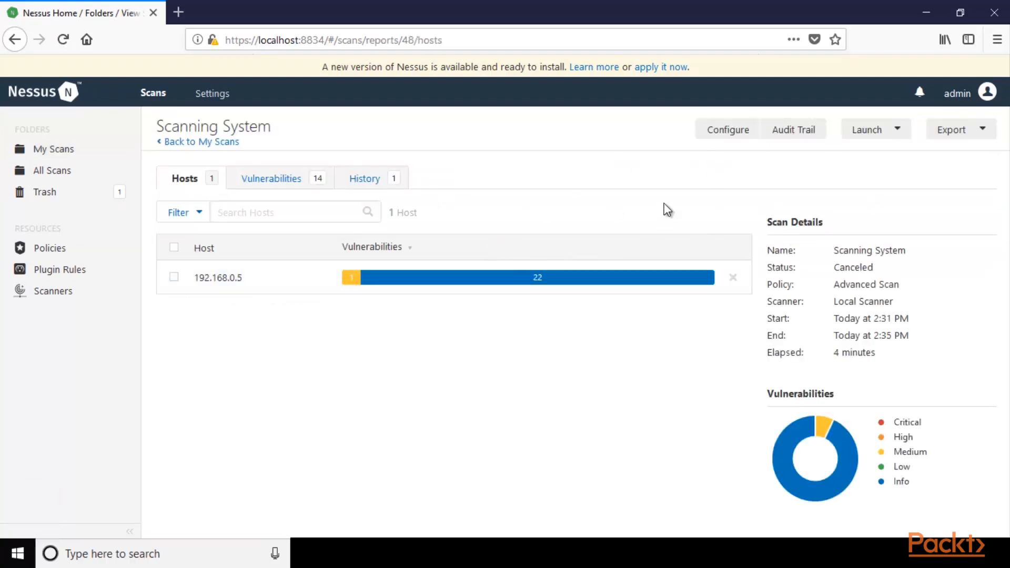
pyautogui.click(970, 130)
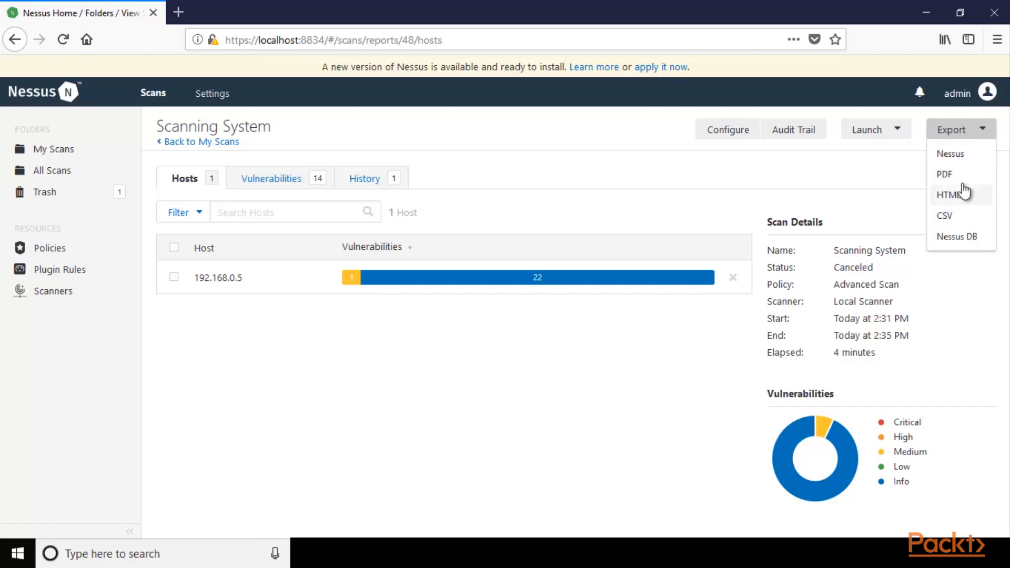
pyautogui.click(948, 174)
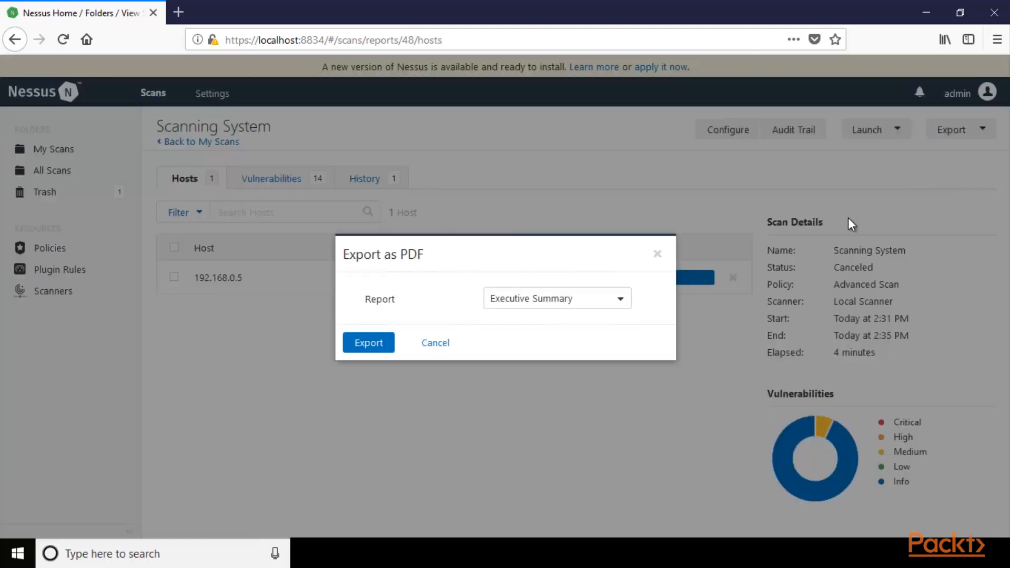
pyautogui.click(376, 347)
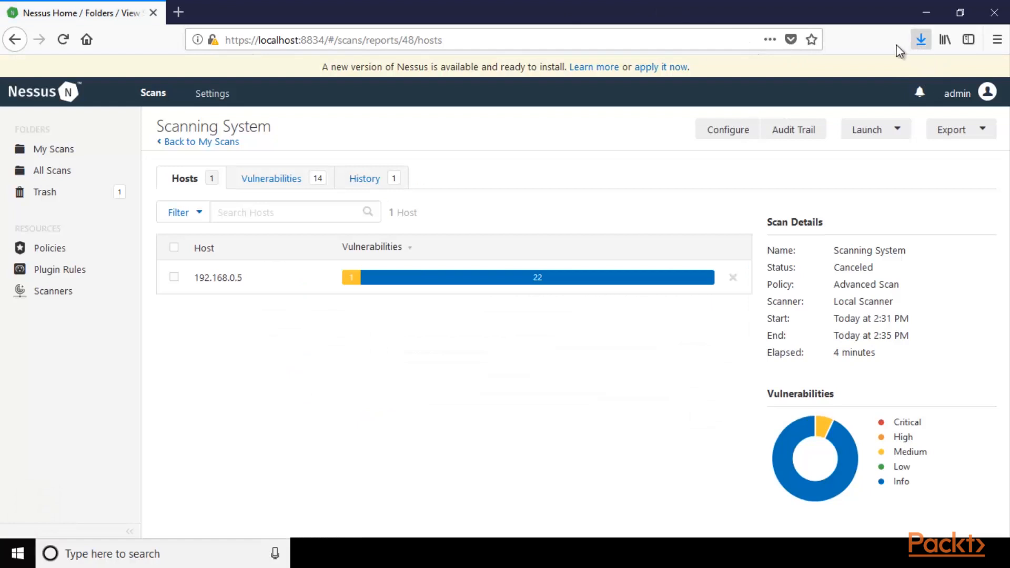
pyautogui.click(920, 42)
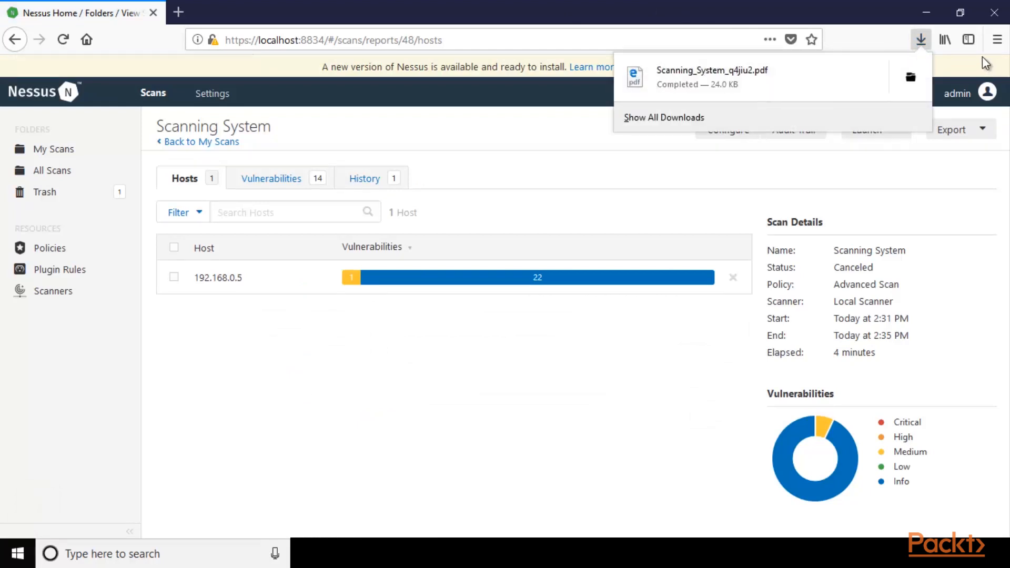
pyautogui.click(768, 79)
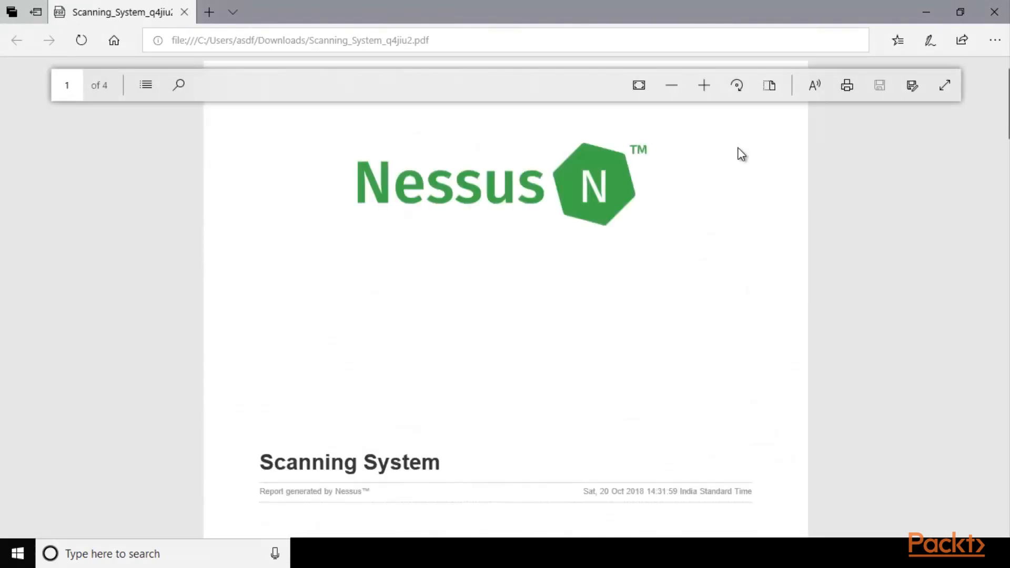
# Read through the PDF report, including the severity summary and vulnerabilities table for 192.168.0.5, and close it.
pyautogui.hotkey('ctrl', '+')
pyautogui.scroll(1, 789, 158)
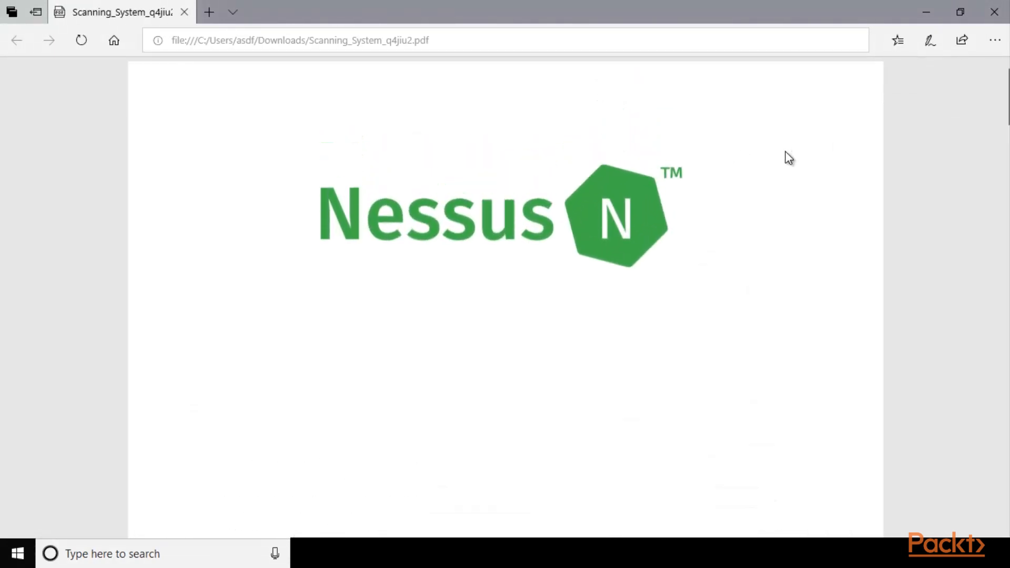
pyautogui.scroll(-6, 785, 157)
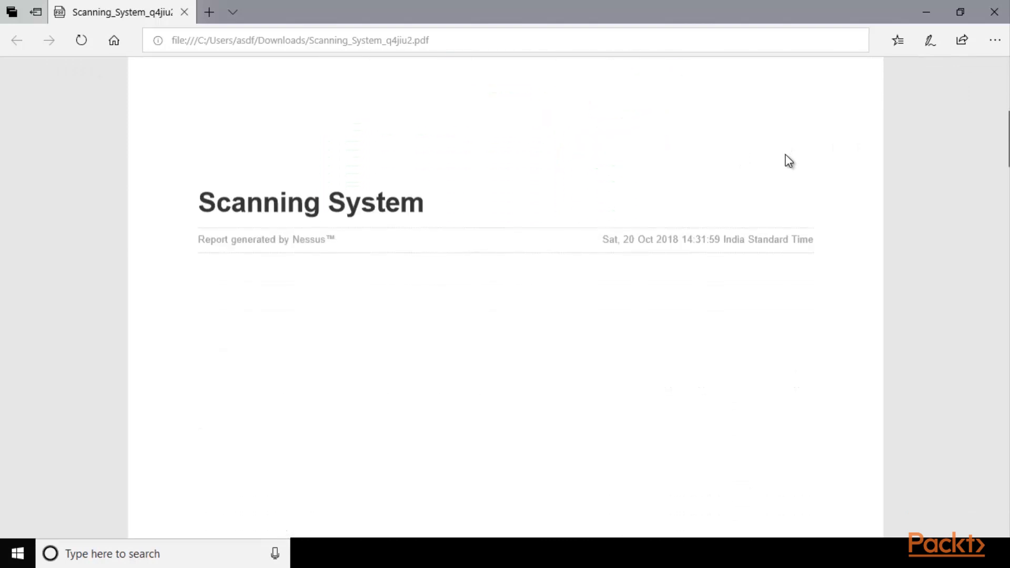
pyautogui.scroll(-10, 516, 234)
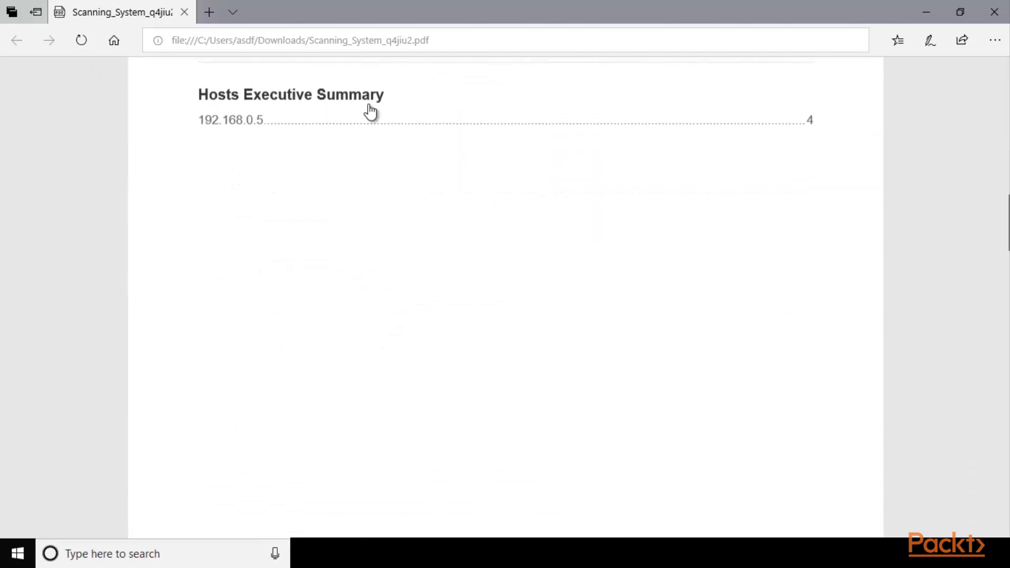
pyautogui.scroll(-5, 424, 254)
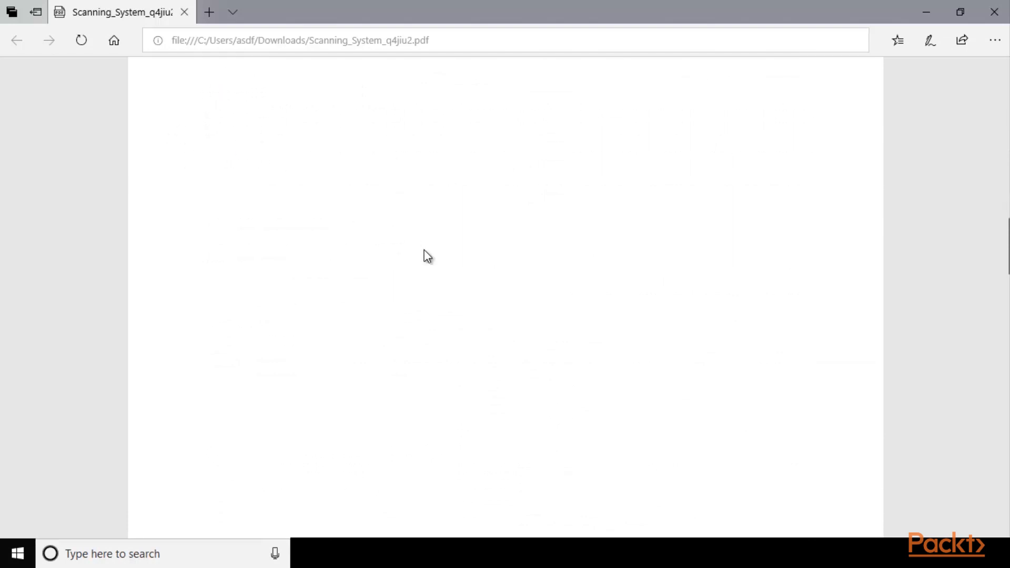
pyautogui.scroll(-10, 428, 253)
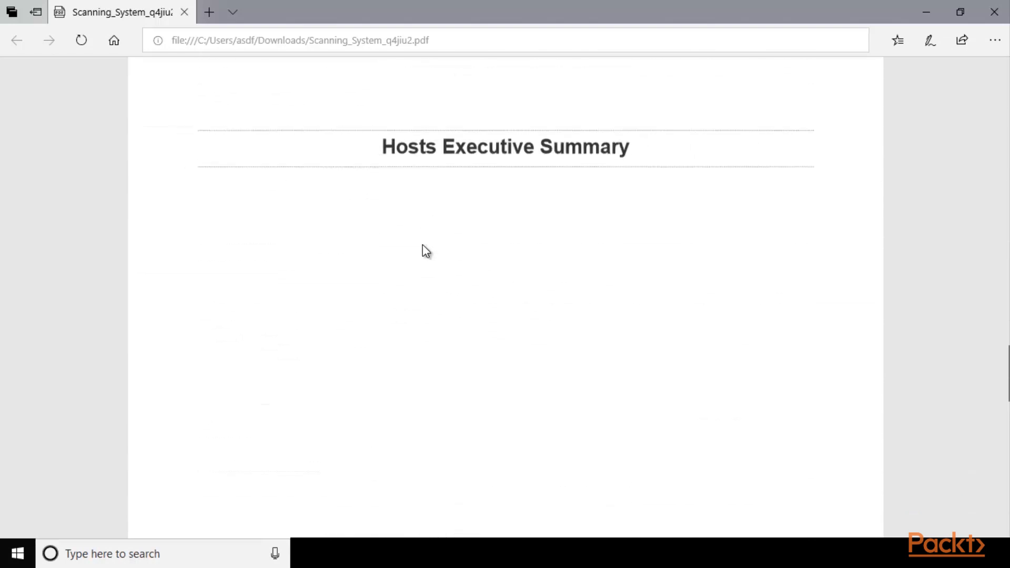
pyautogui.scroll(-5, 424, 246)
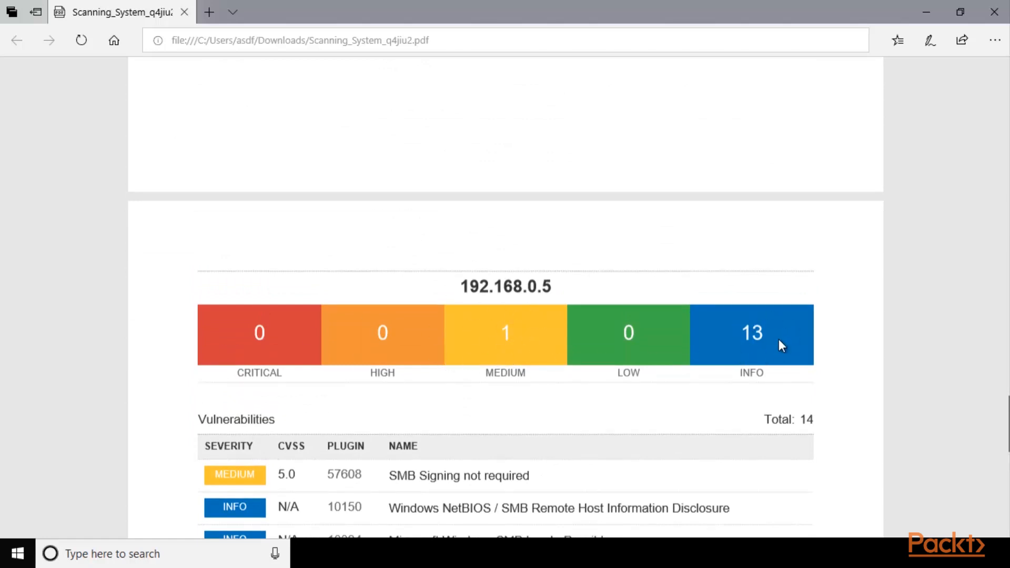
pyautogui.scroll(-5, 764, 337)
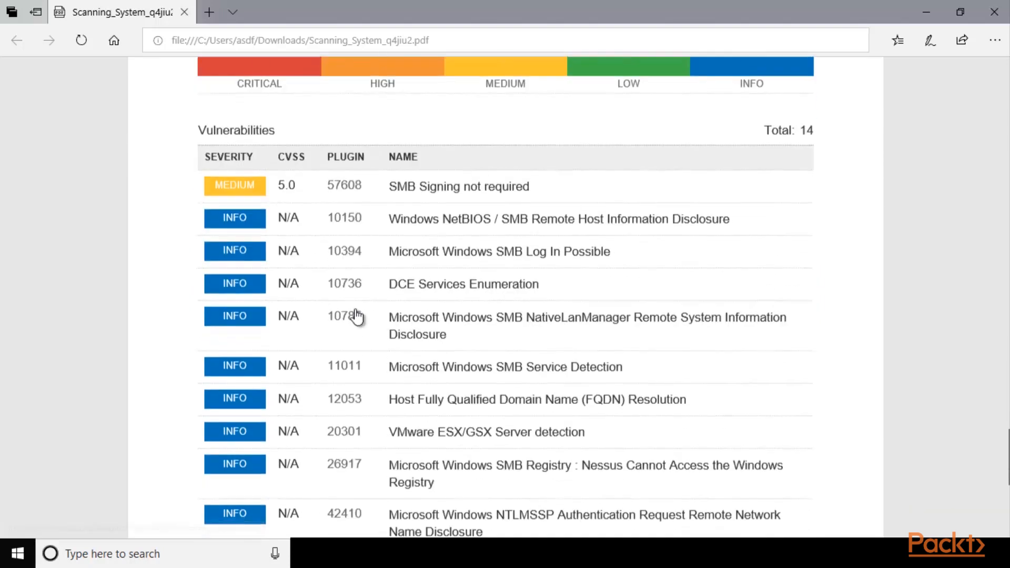
pyautogui.scroll(-6, 506, 310)
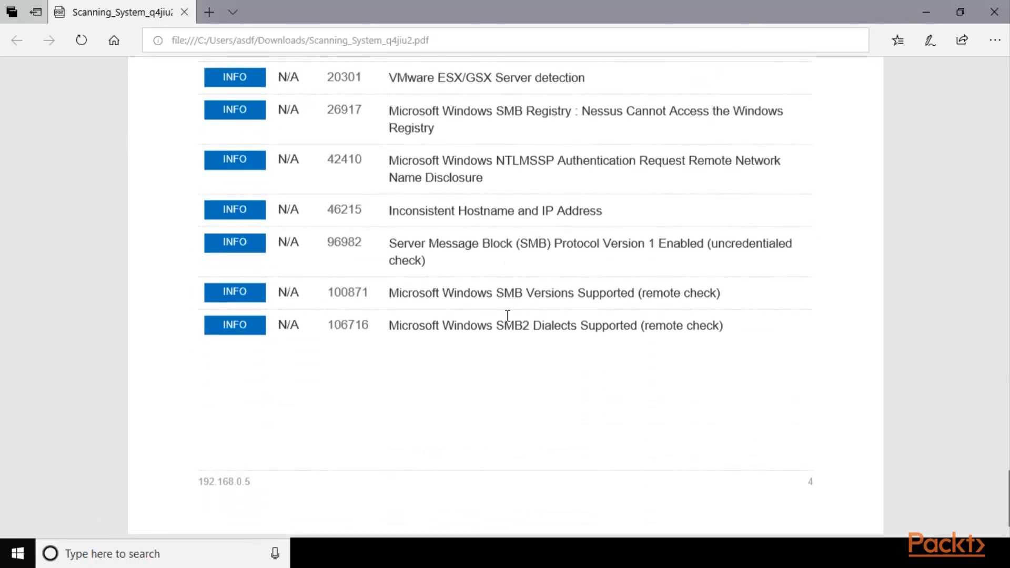
pyautogui.scroll(15, 507, 315)
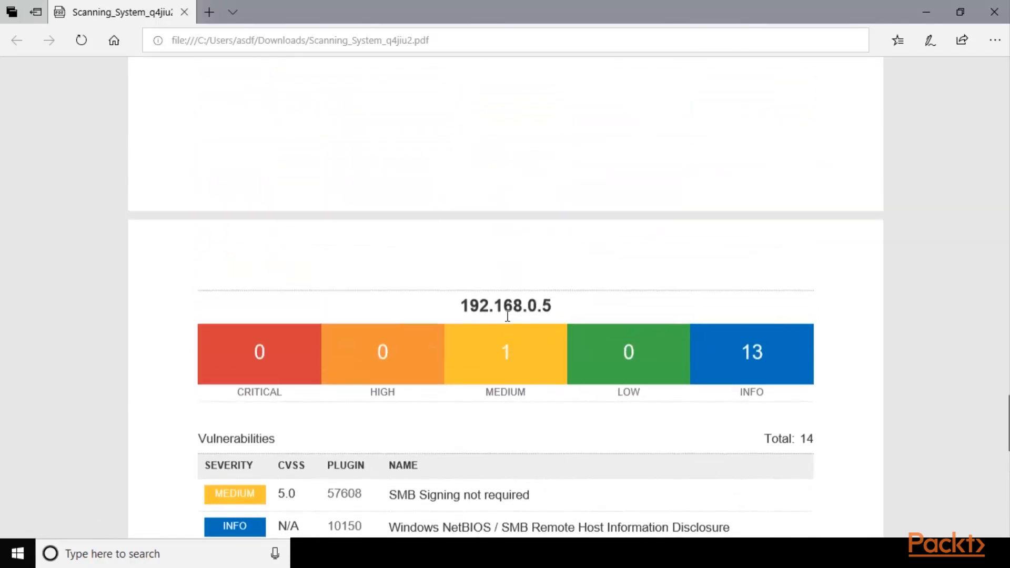
pyautogui.scroll(10, 507, 316)
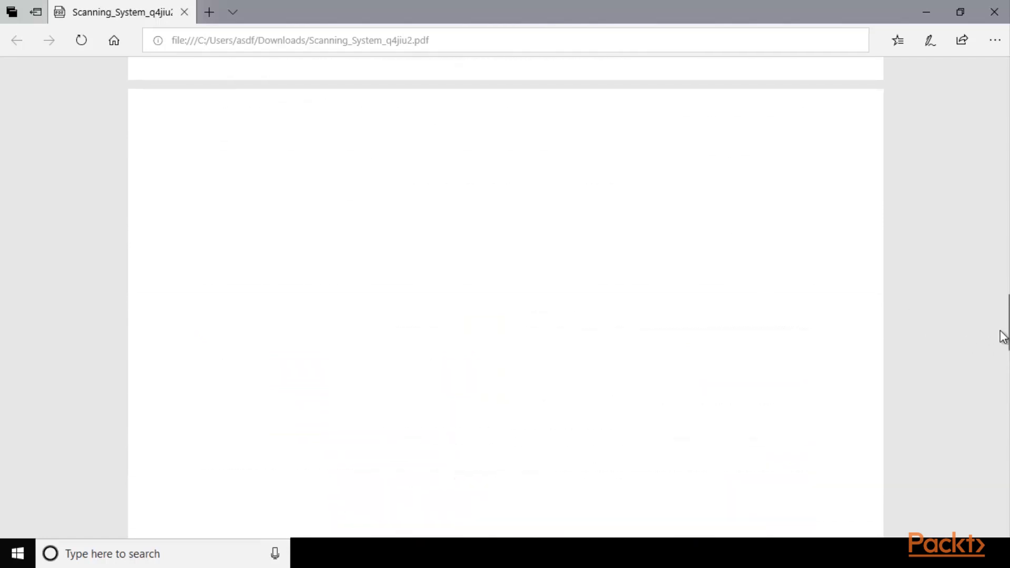
pyautogui.moveTo(1006, 324); pyautogui.dragTo(1005, 98)
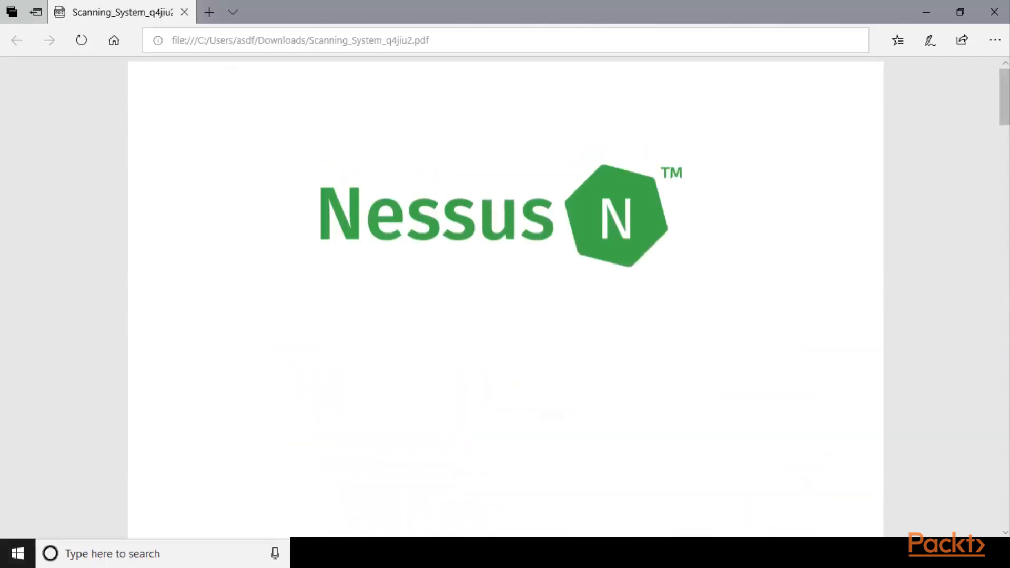
pyautogui.click(988, 14)
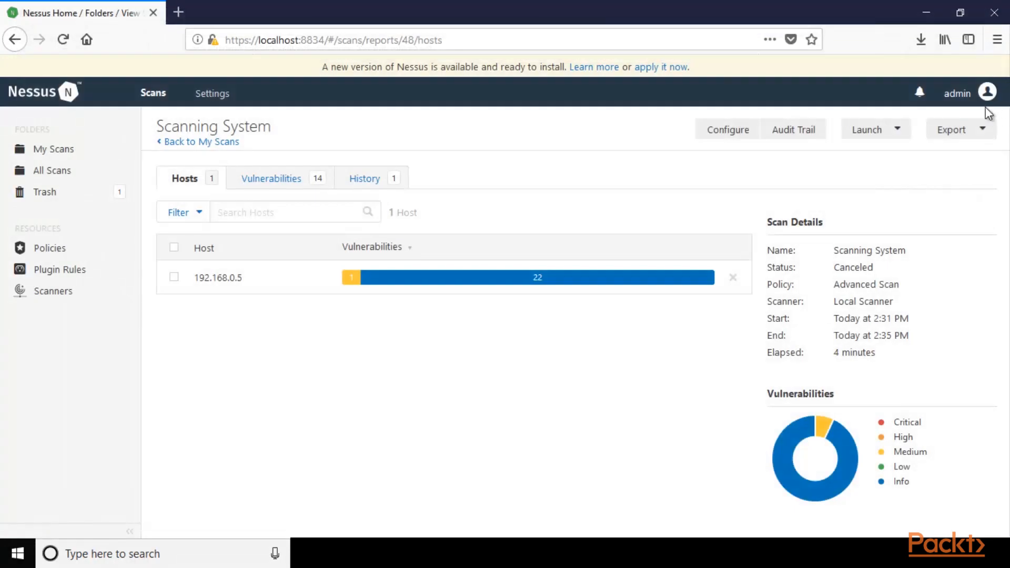
# Export the scan results as an Executive Summary HTML report and open it with Firefox.
pyautogui.click(955, 131)
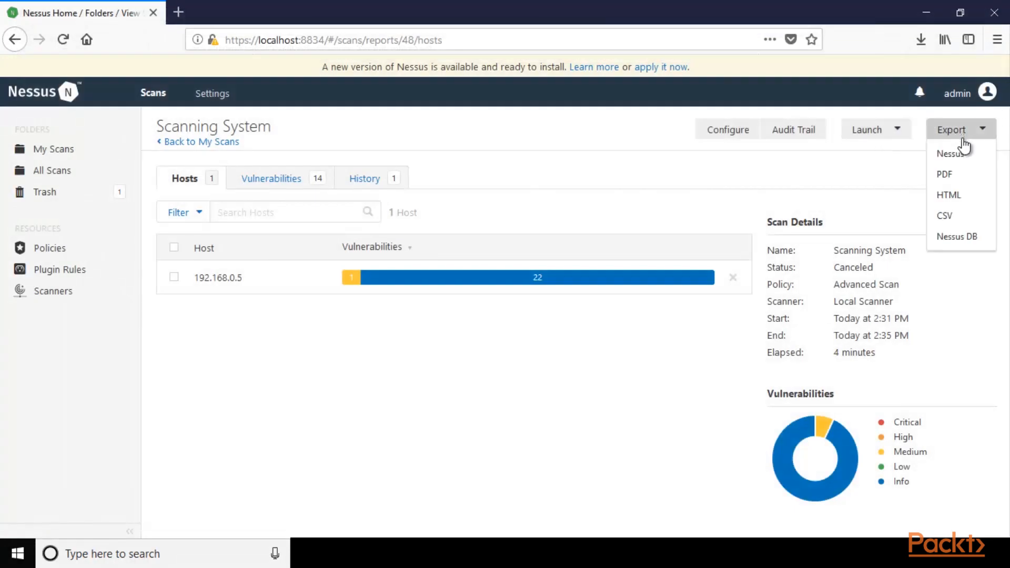
pyautogui.click(946, 199)
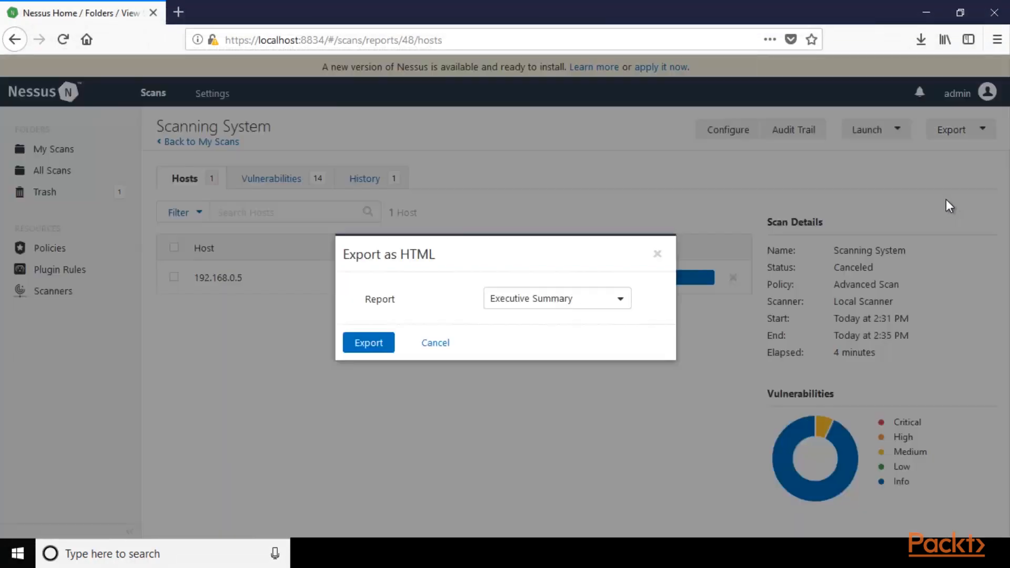
pyautogui.click(366, 345)
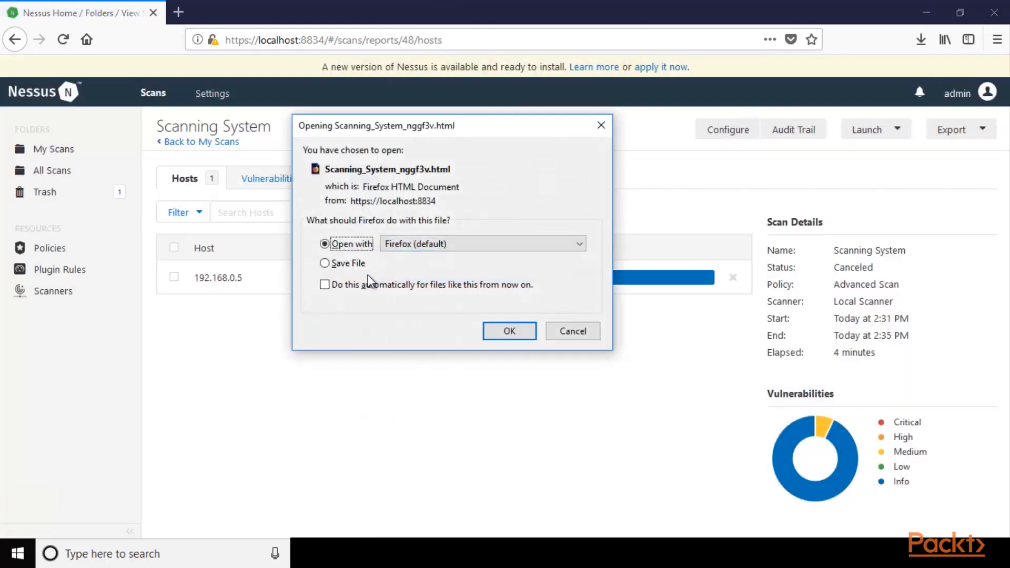
pyautogui.click(504, 329)
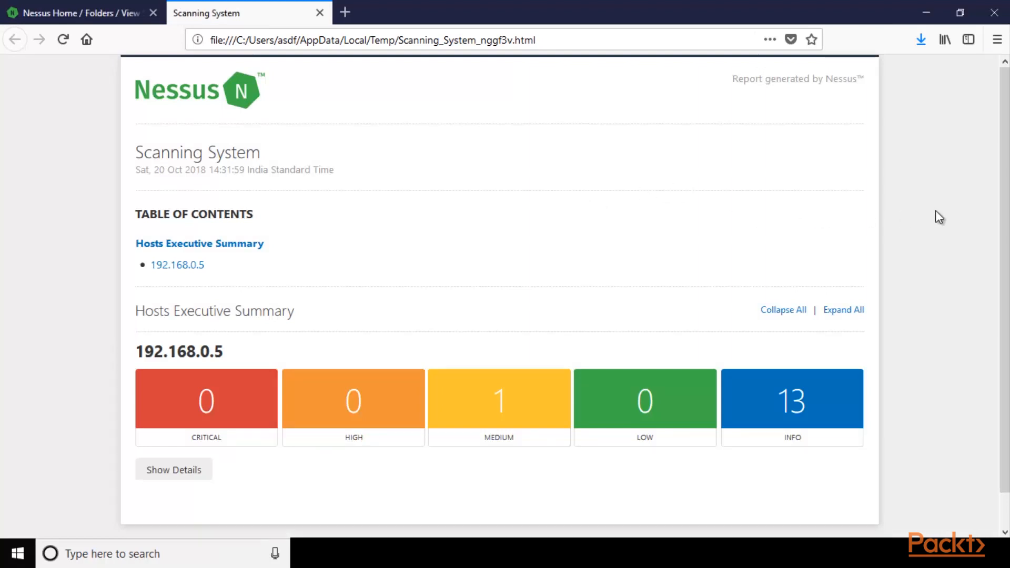
# Review the HTML report's table of contents and the severity summary for host 192.168.0.5.
pyautogui.hotkey('ctrl', '+')
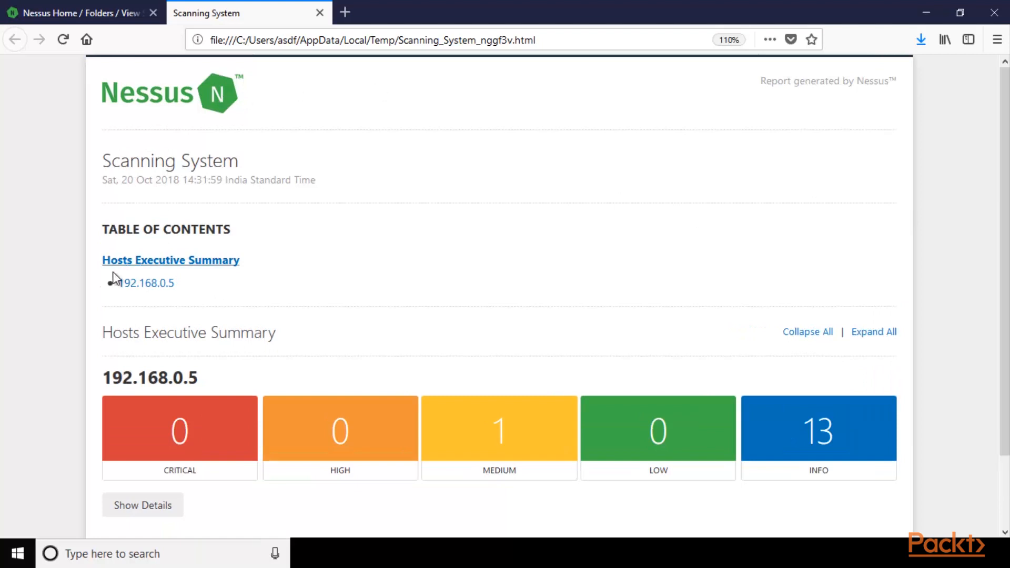
pyautogui.moveTo(111, 284); pyautogui.dragTo(176, 288)
pyautogui.click(243, 288)
pyautogui.scroll(-3, 260, 286)
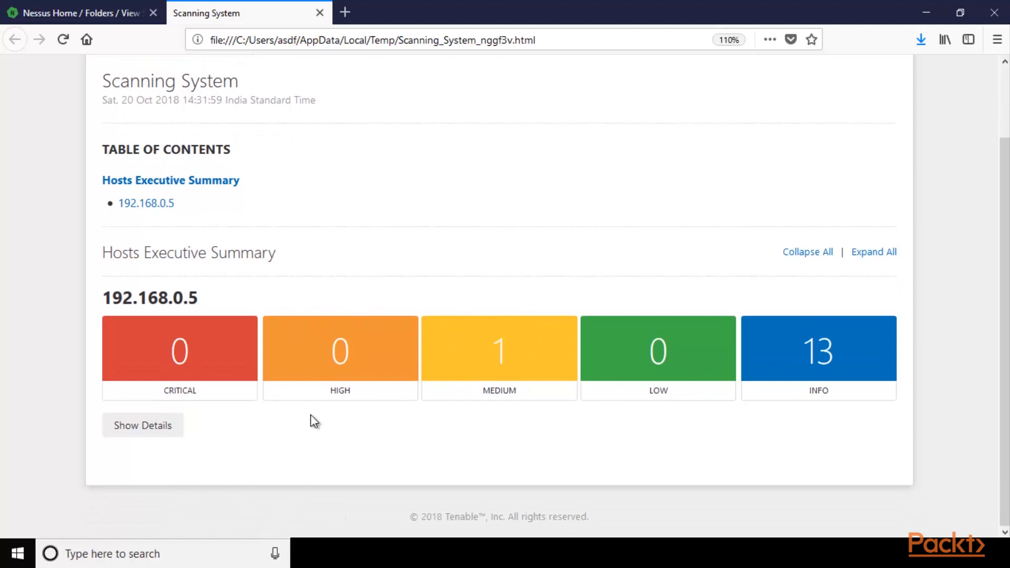
# Show the host's vulnerability details in the HTML report, examine the list and return to the Nessus scan results.
pyautogui.click(138, 434)
pyautogui.scroll(-6, 361, 334)
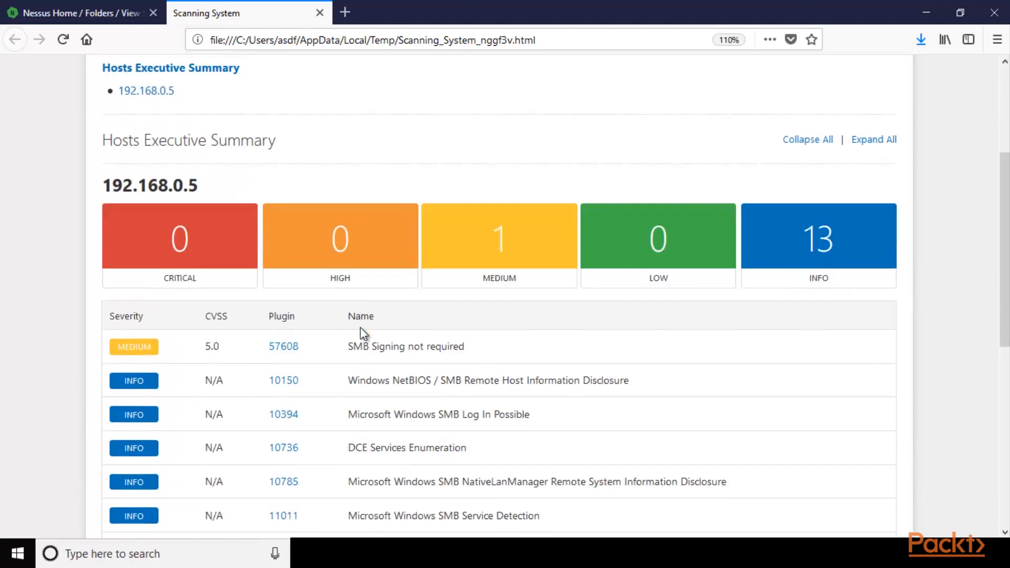
pyautogui.scroll(-3, 440, 291)
pyautogui.scroll(6, 443, 289)
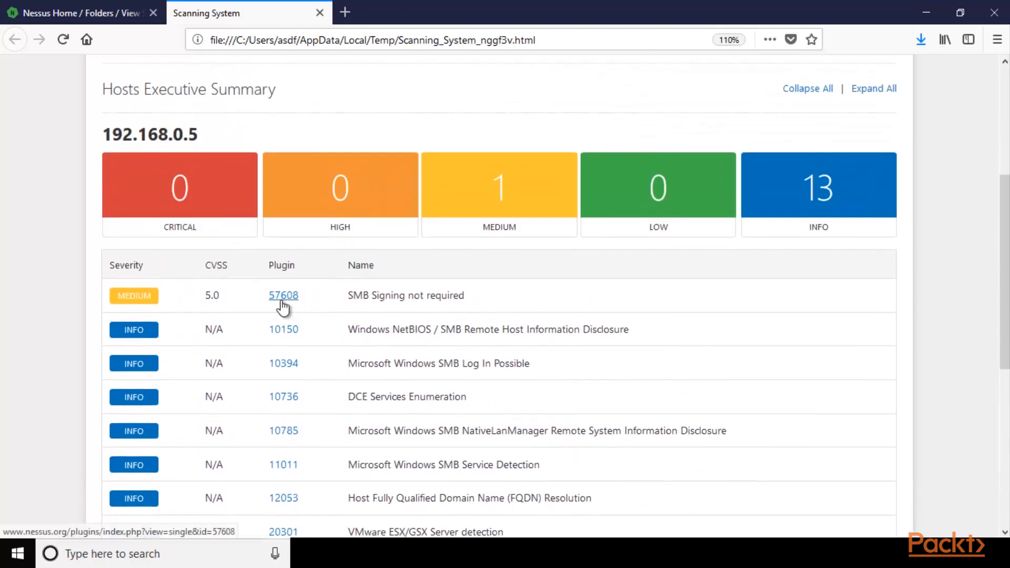
pyautogui.scroll(5, 412, 258)
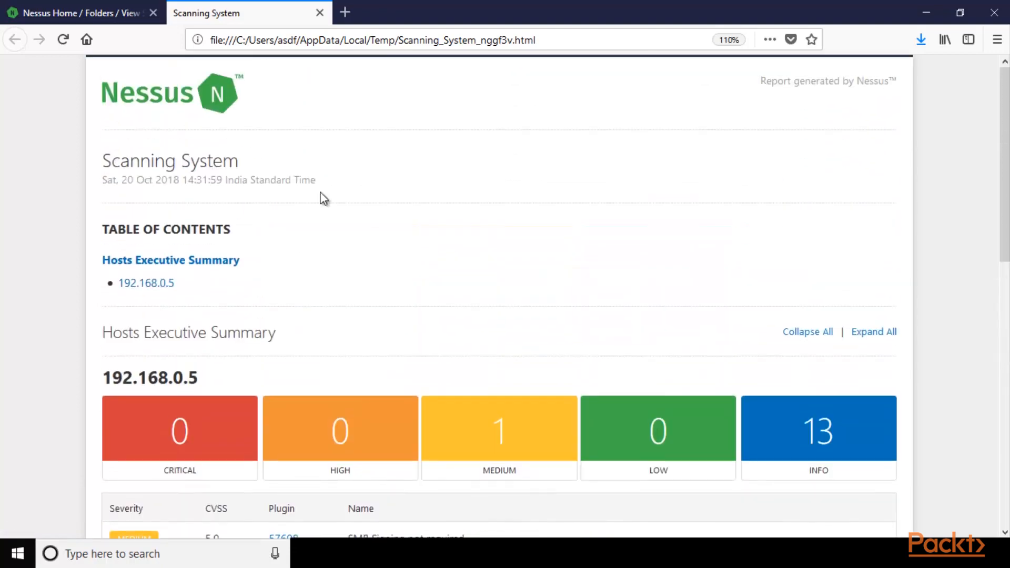
pyautogui.click(105, 5)
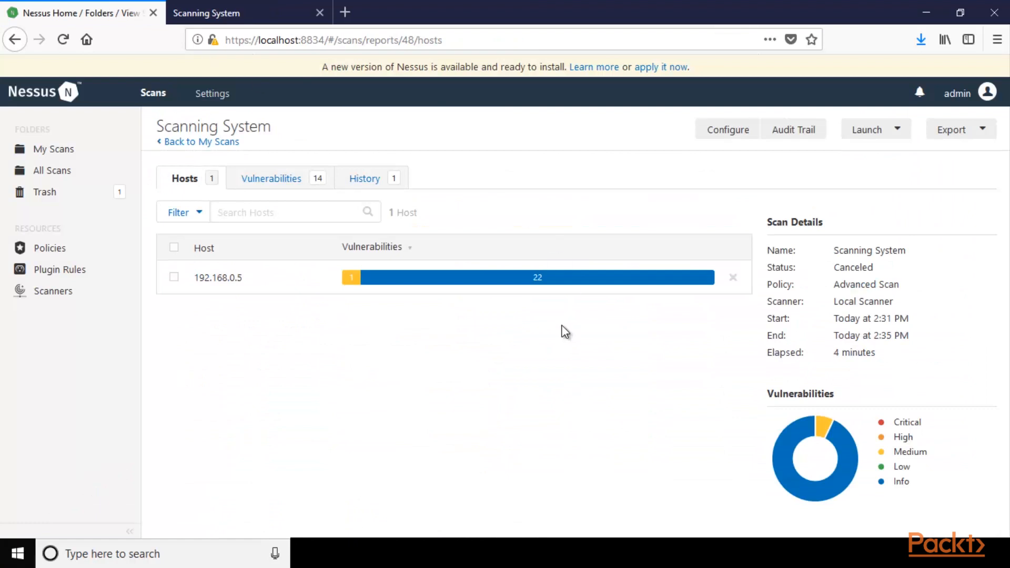